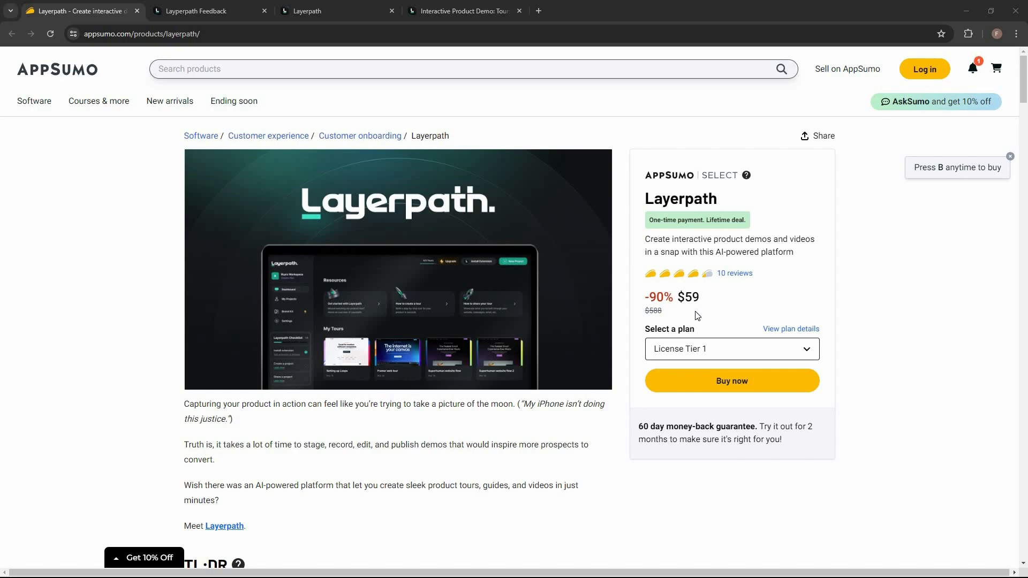
Step: Review Layerpath's AppSumo deal page, comparing the features included in all plans and the three license tiers
scroll(271, 75, "down", 3)
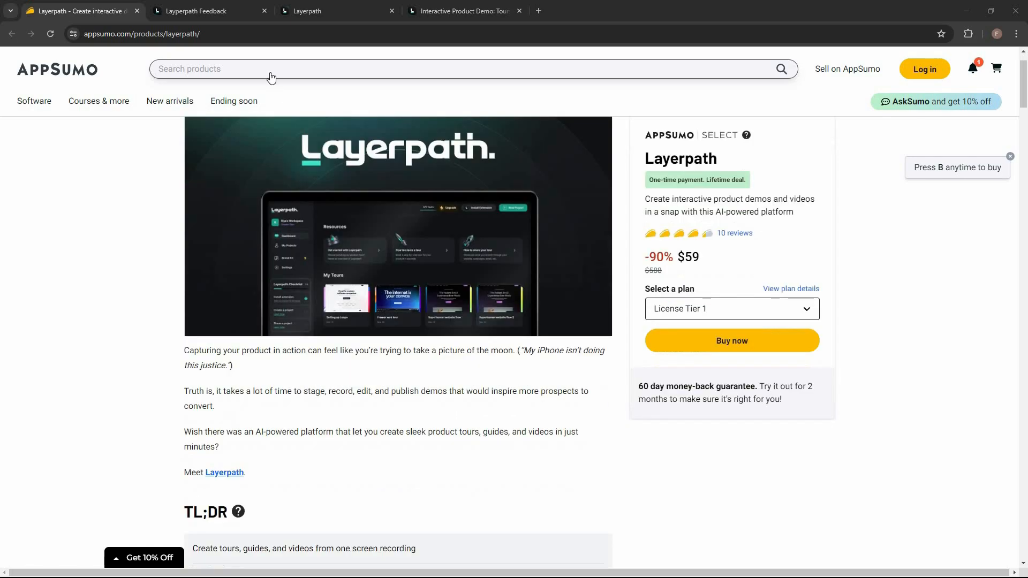
left_click(304, 68)
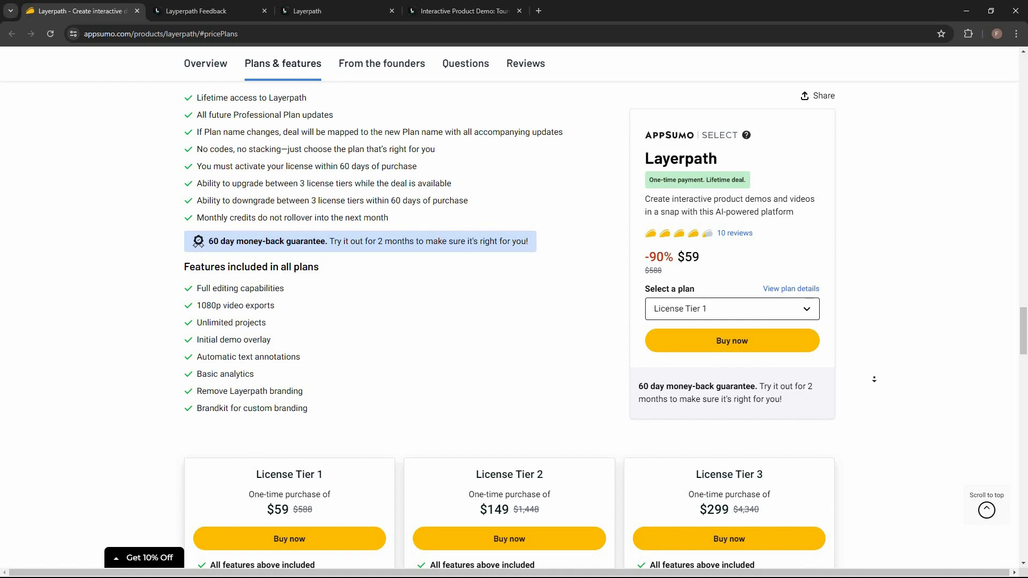
scroll(875, 381, "down", 4)
scroll(445, 482, "down", 1)
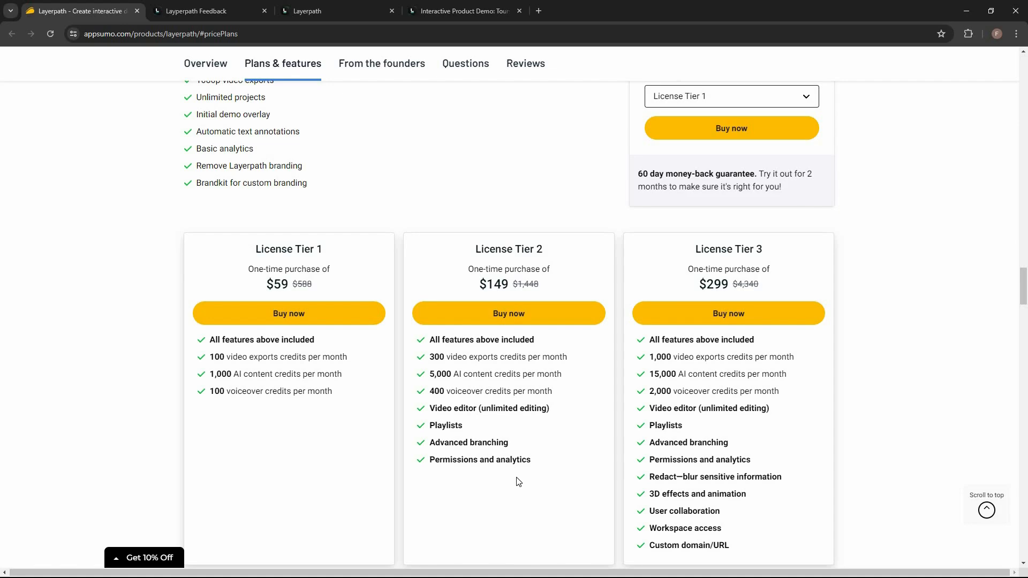
scroll(781, 205, "down", 1)
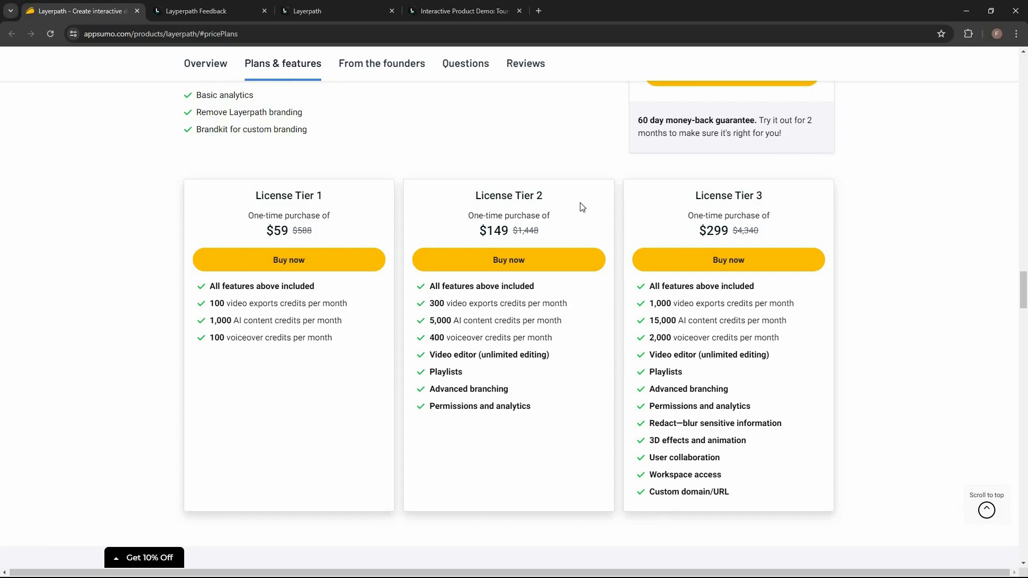
scroll(583, 207, "up", 6)
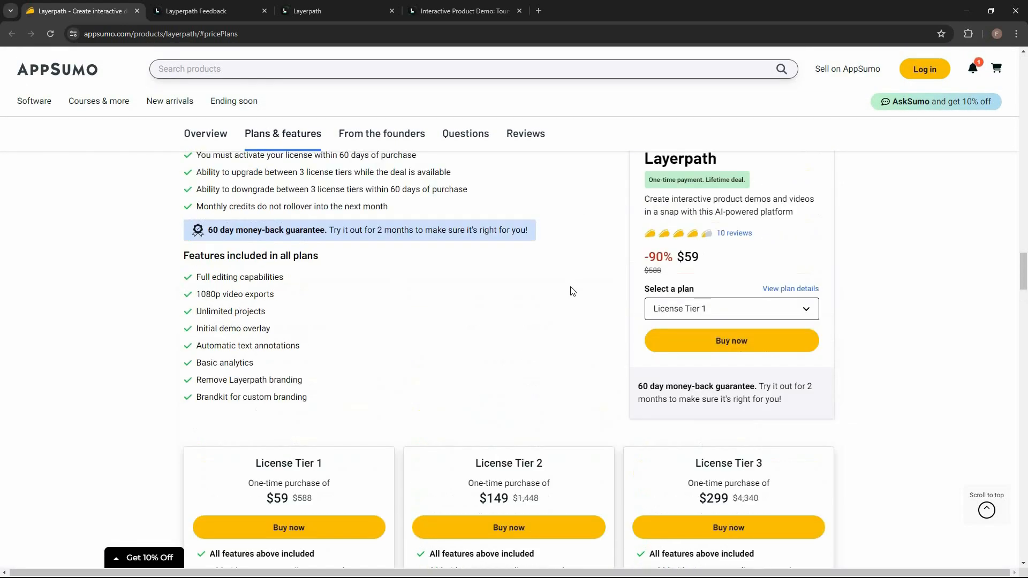
scroll(573, 291, "down", 1)
scroll(905, 377, "down", 1)
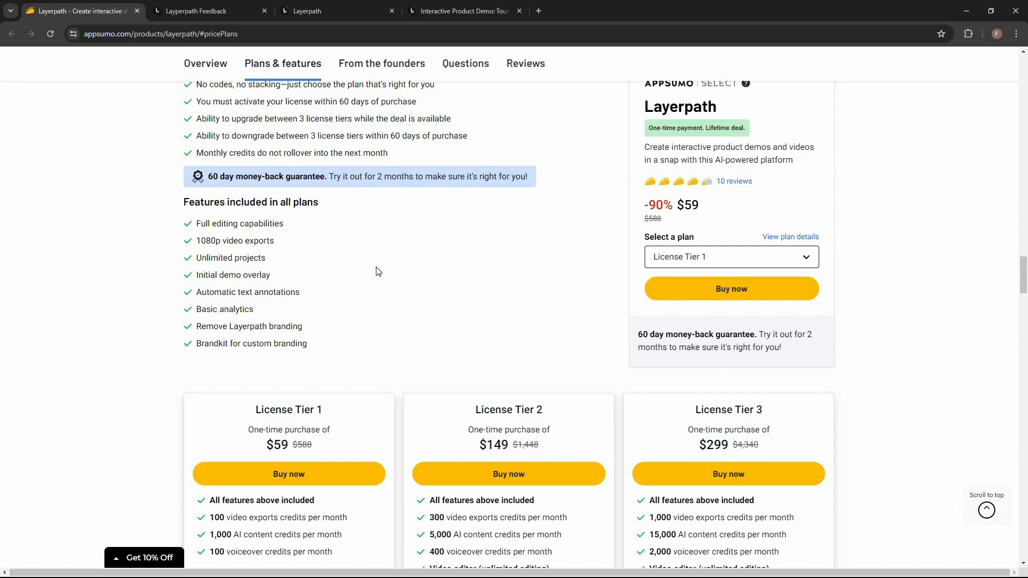
Step: Check the planned and in-progress items on the Layerpath feedback roadmap and close that page
left_click(201, 8)
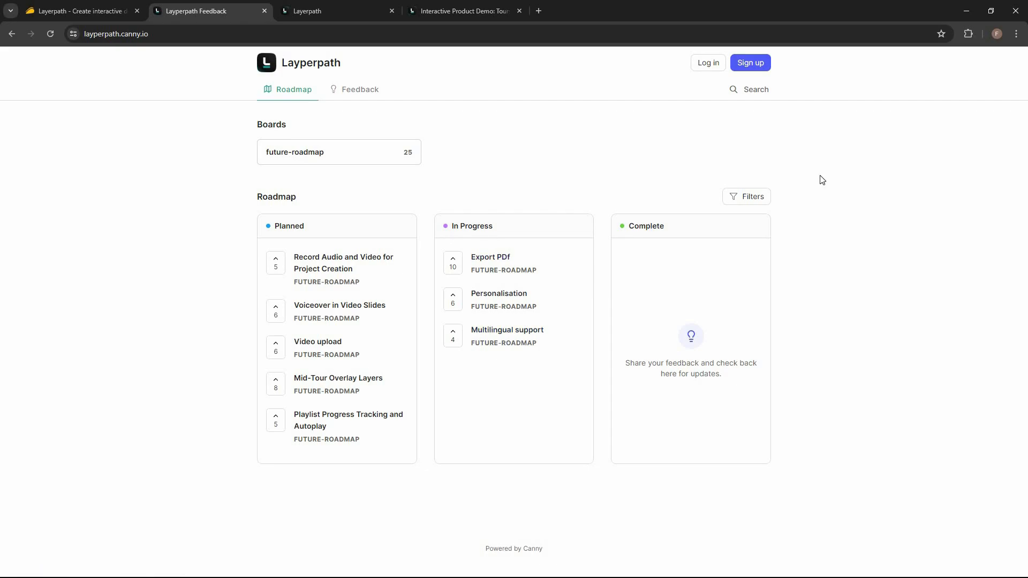
left_click(264, 11)
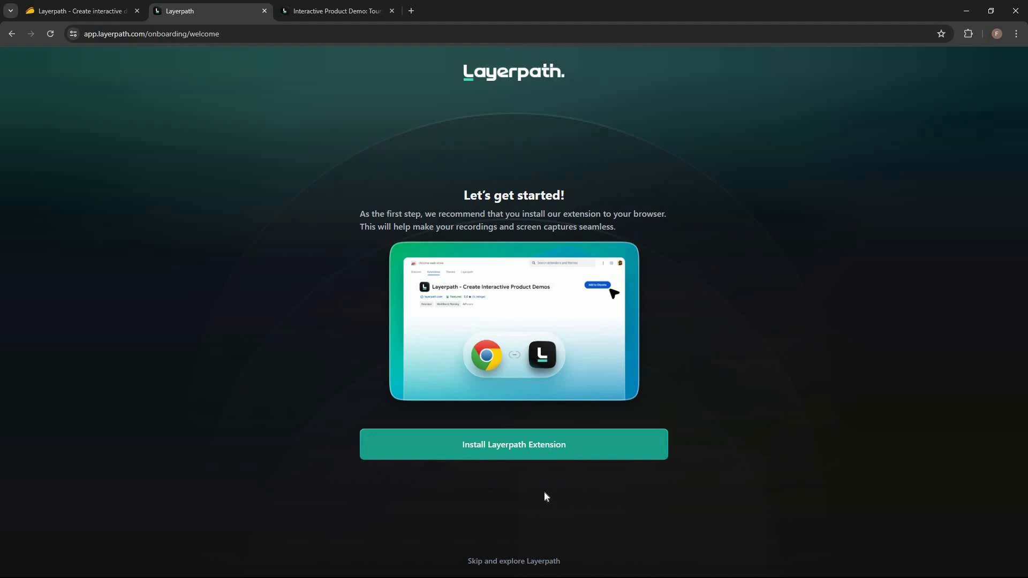
Step: Add the Layerpath extension to Chrome, pin it, and continue from onboarding to the dashboard
left_click(573, 446)
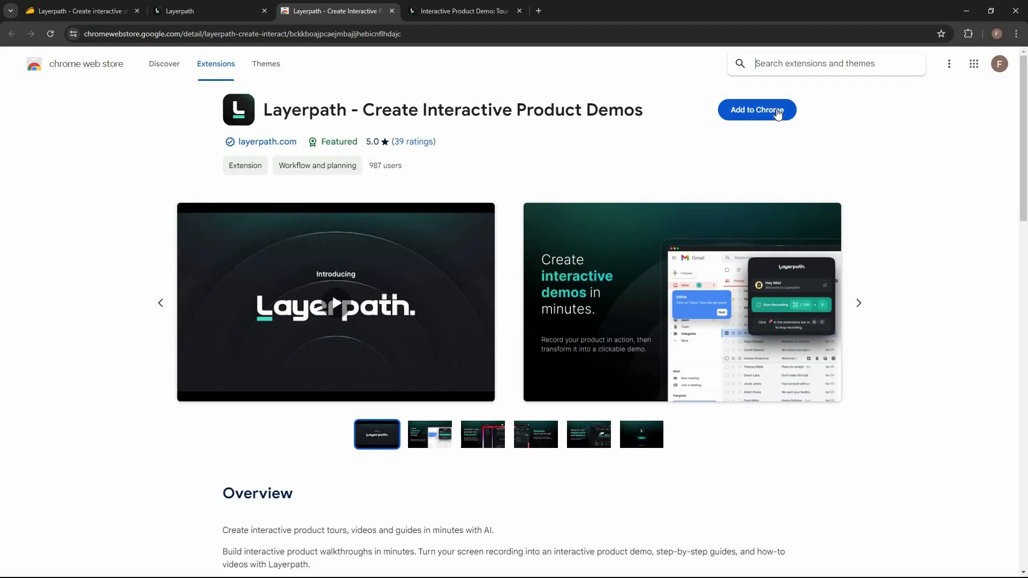
left_click(778, 111)
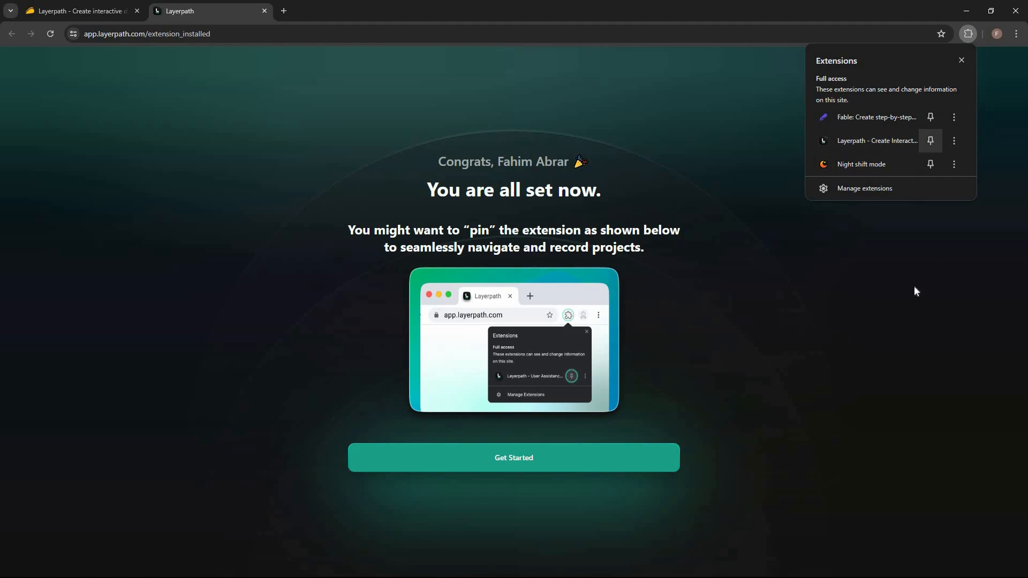
left_click(921, 264)
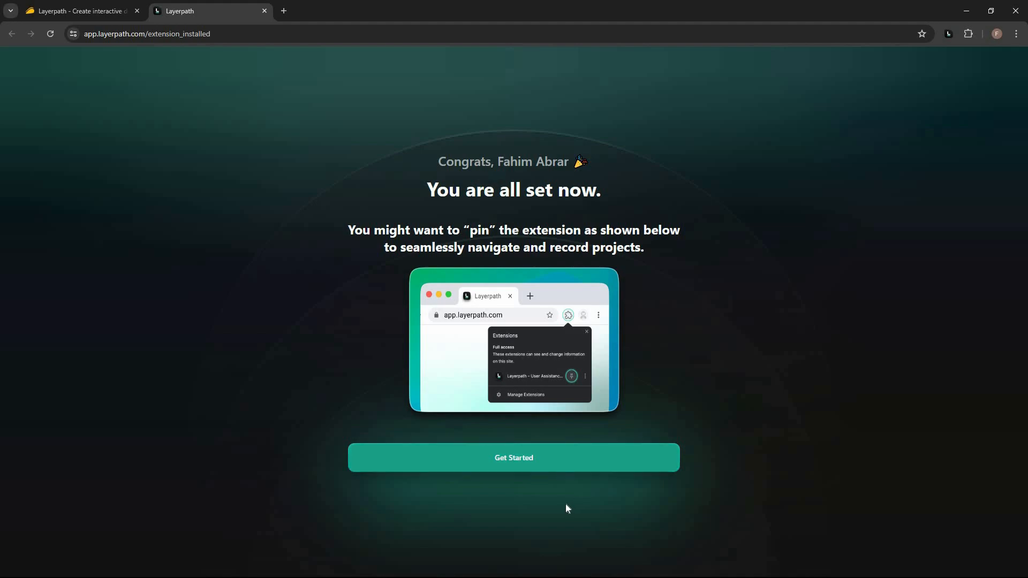
left_click(506, 458)
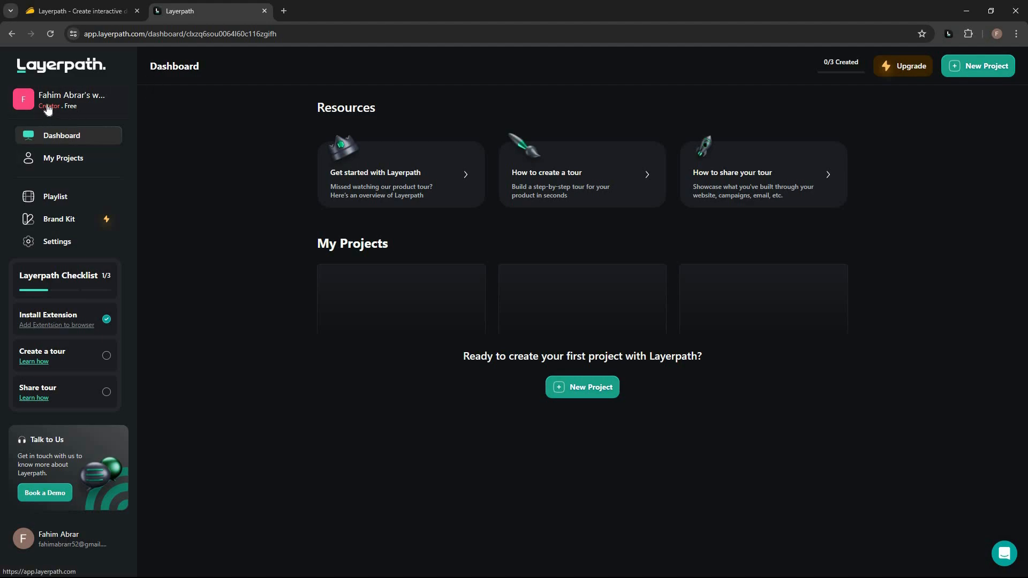
Step: Look through the workspace's team settings, including Custom Domain, and view the Playlists page
left_click(121, 101)
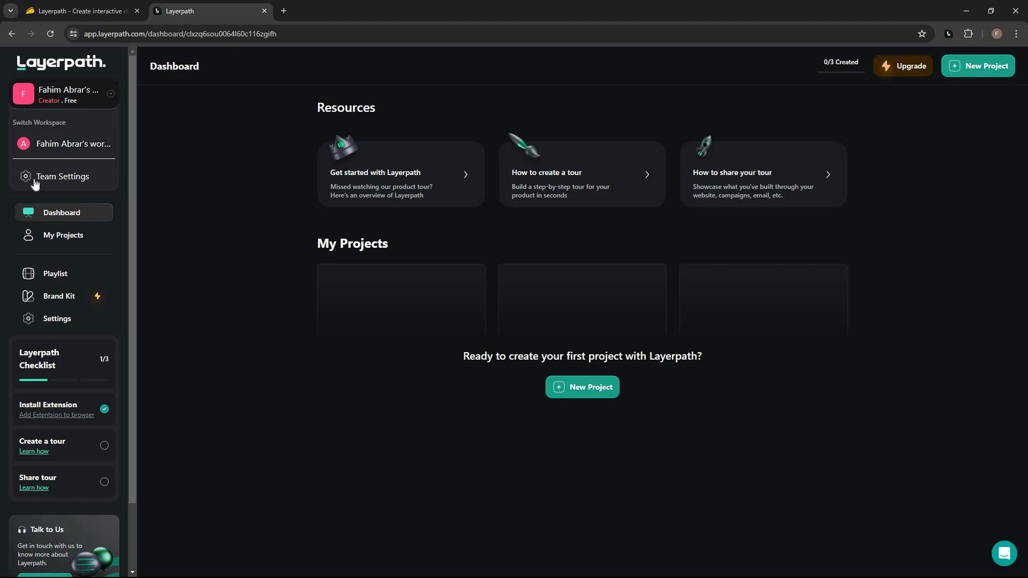
left_click(72, 180)
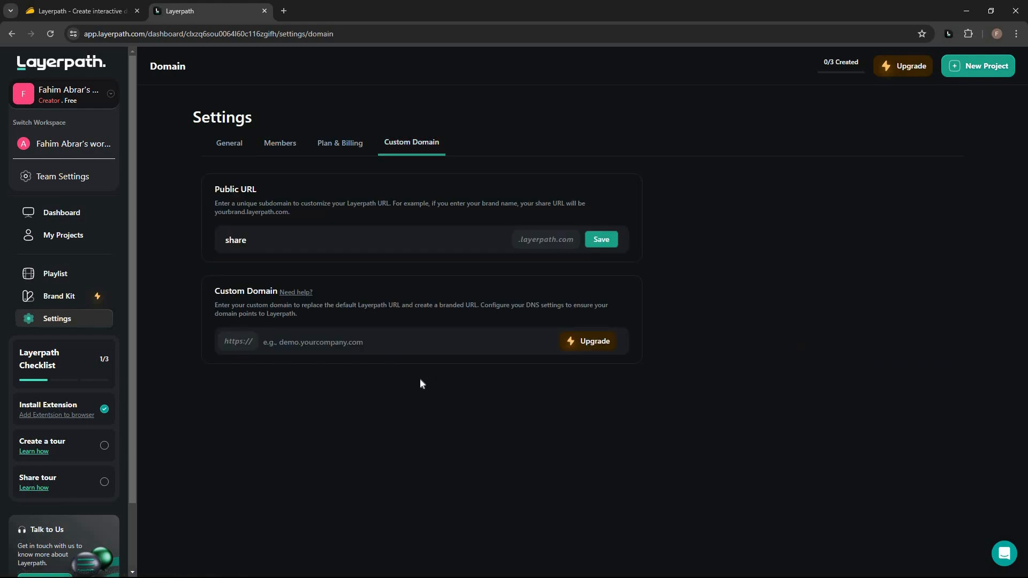
left_click(55, 274)
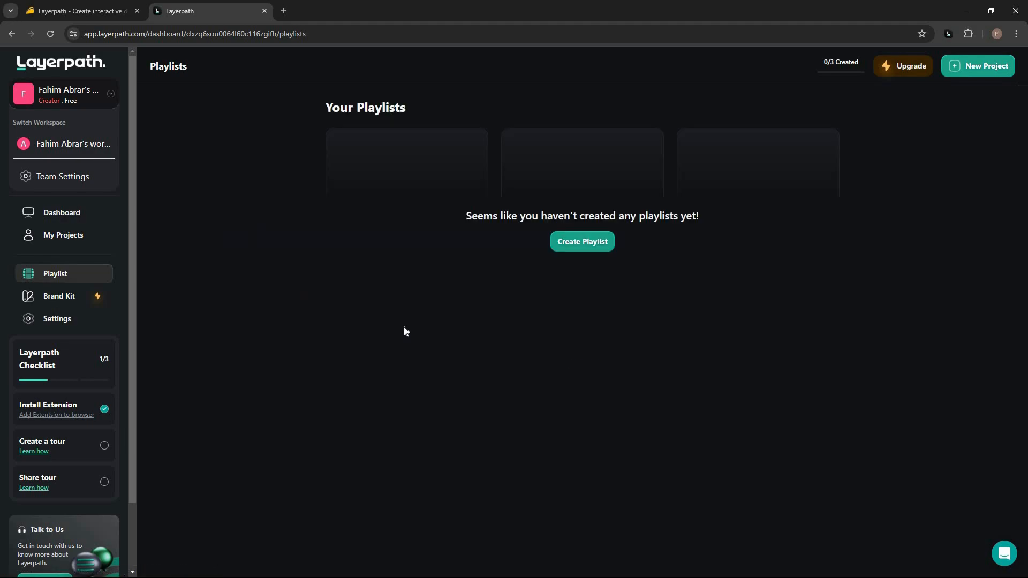
Step: Examine the Brand Kit options for logo, color and button themes, fonts, AI voiceover, canvas background and watermark
left_click(69, 304)
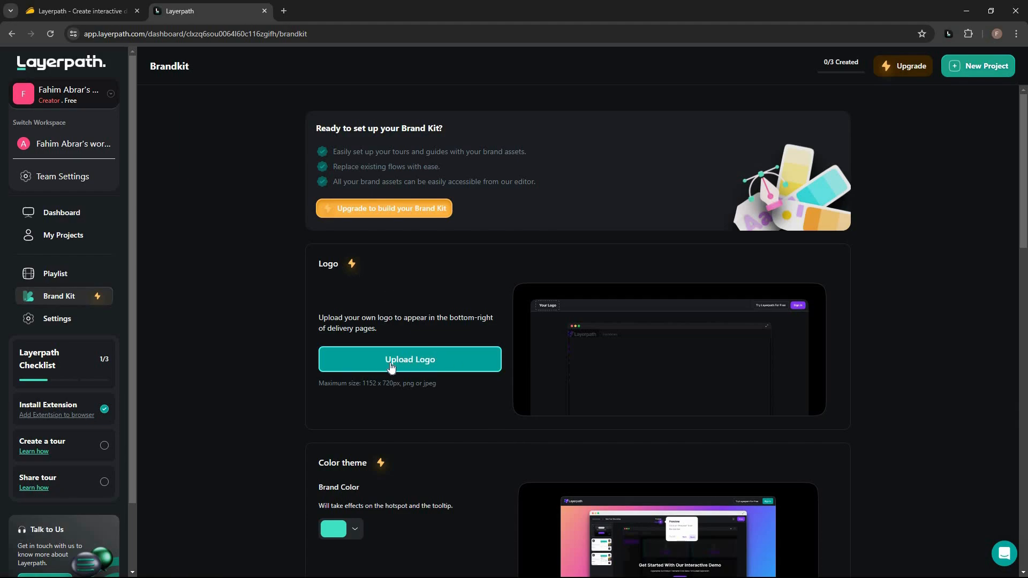
scroll(500, 409, "down", 4)
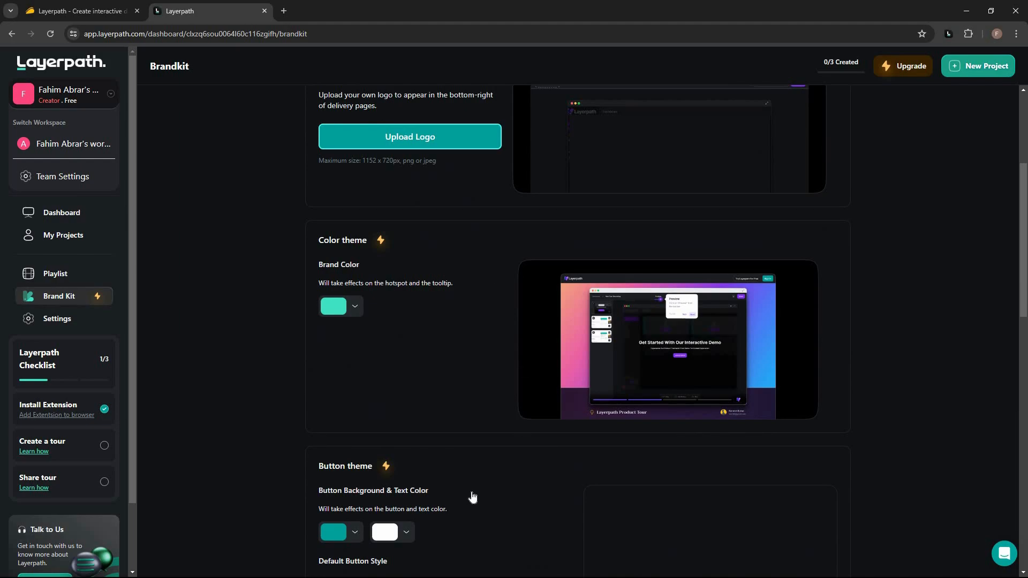
scroll(471, 501, "down", 4)
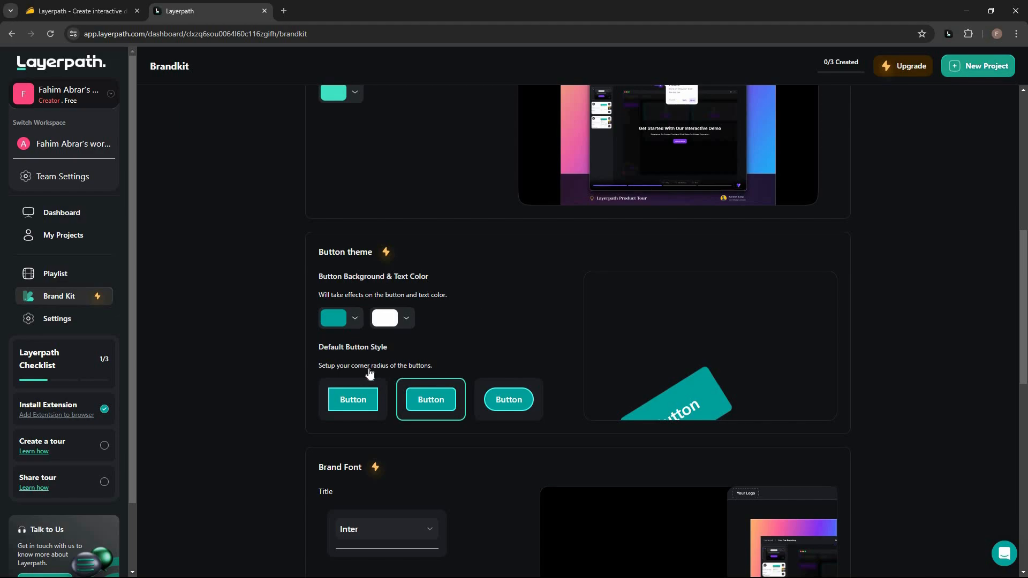
scroll(483, 507, "down", 3)
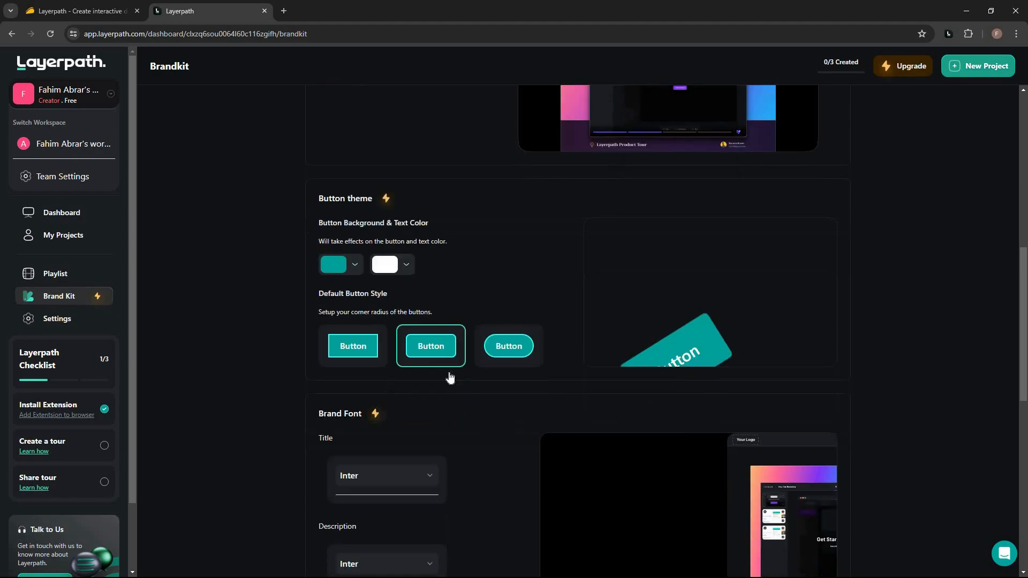
scroll(449, 455, "up", 1)
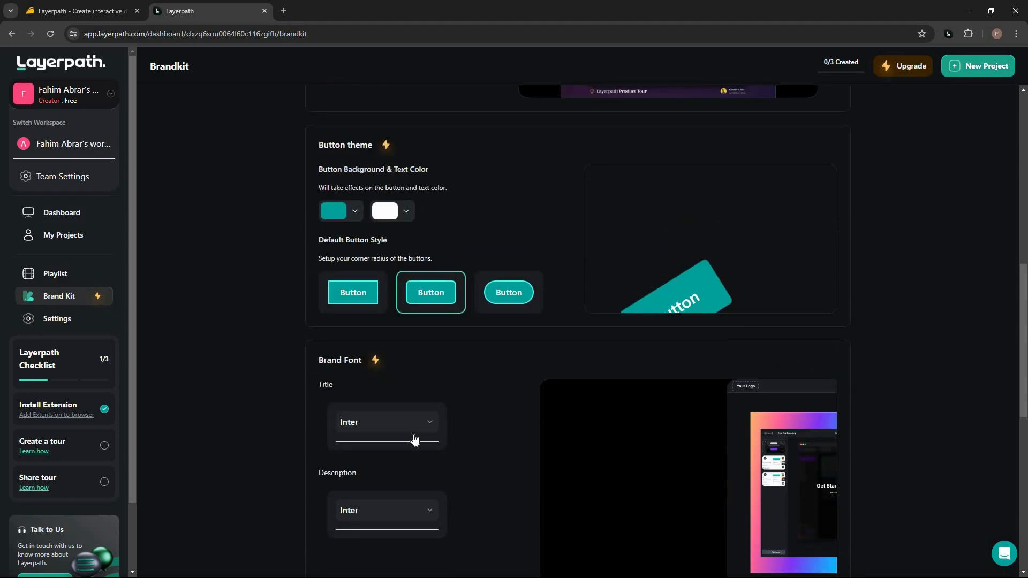
scroll(478, 420, "down", 2)
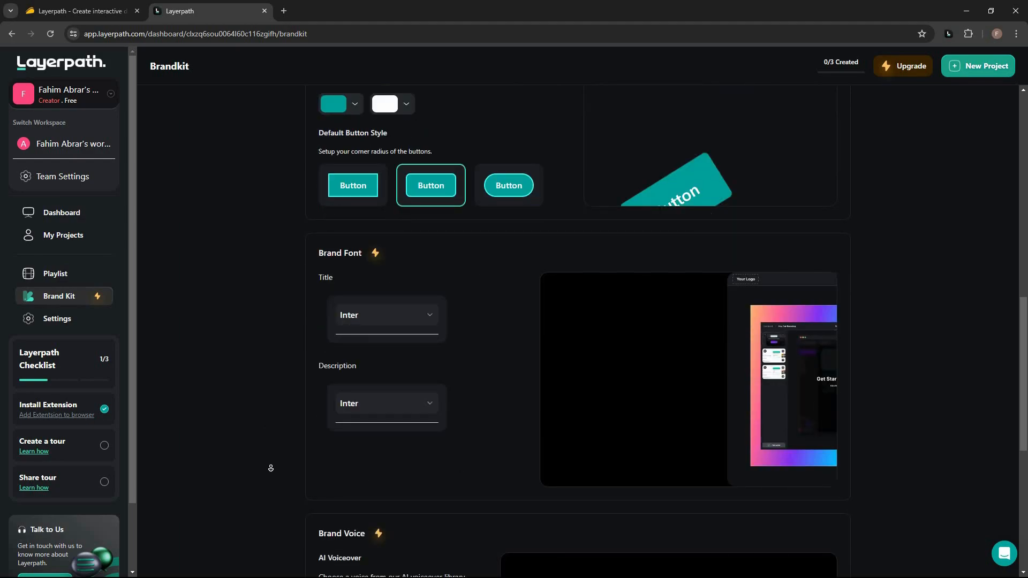
scroll(326, 403, "down", 5)
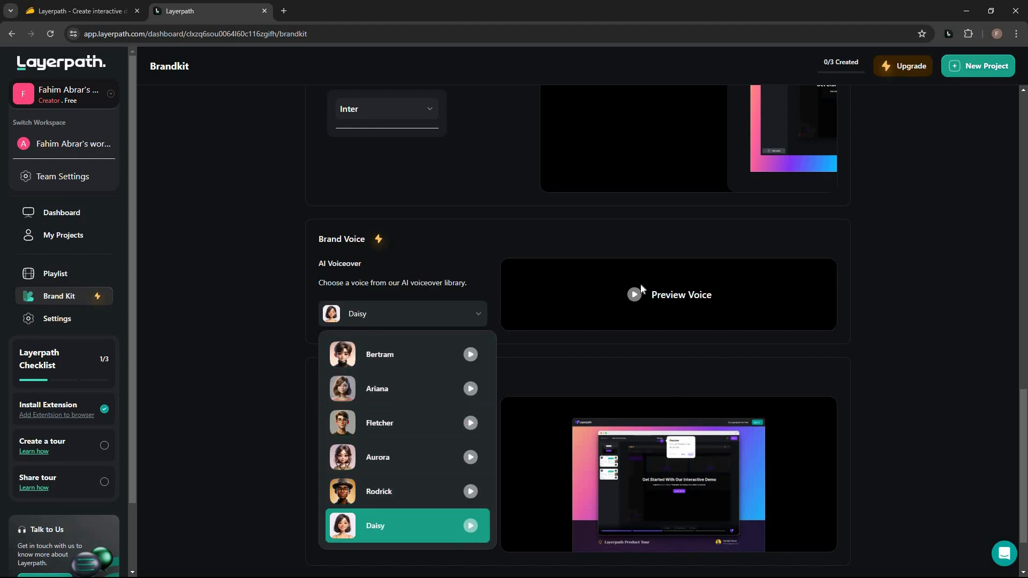
left_click(407, 480)
scroll(390, 349, "down", 2)
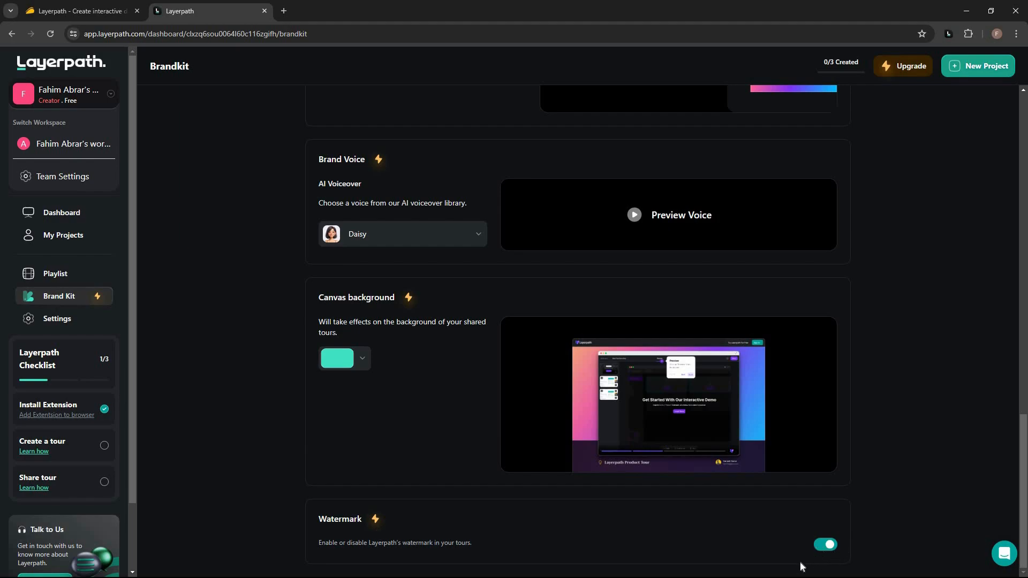
scroll(96, 194, "down", 1)
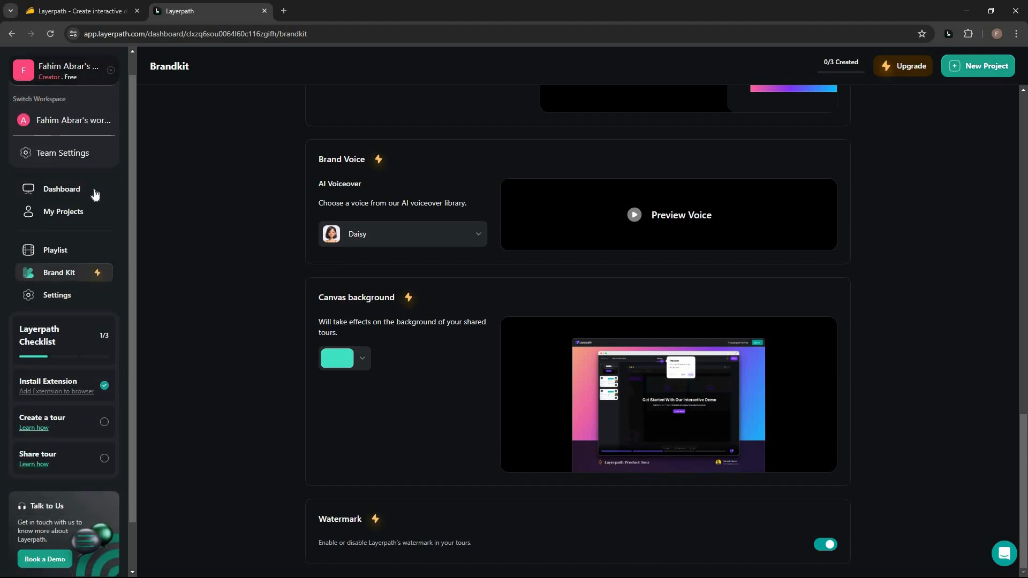
Step: Create a new project from the dashboard and choose the Interactive Product Demo browser tab as the one to record
left_click(65, 191)
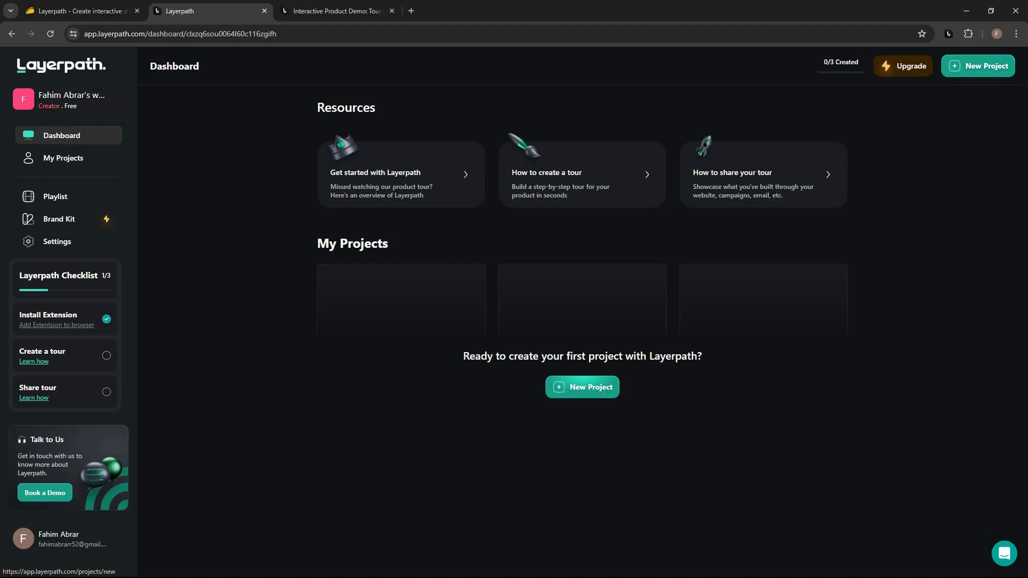
left_click(588, 387)
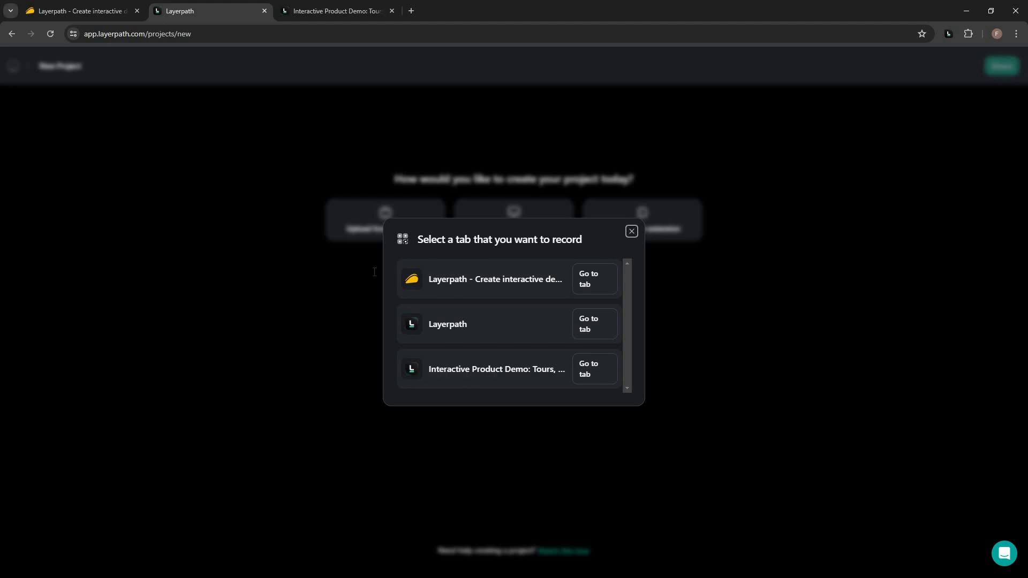
left_click(324, 10)
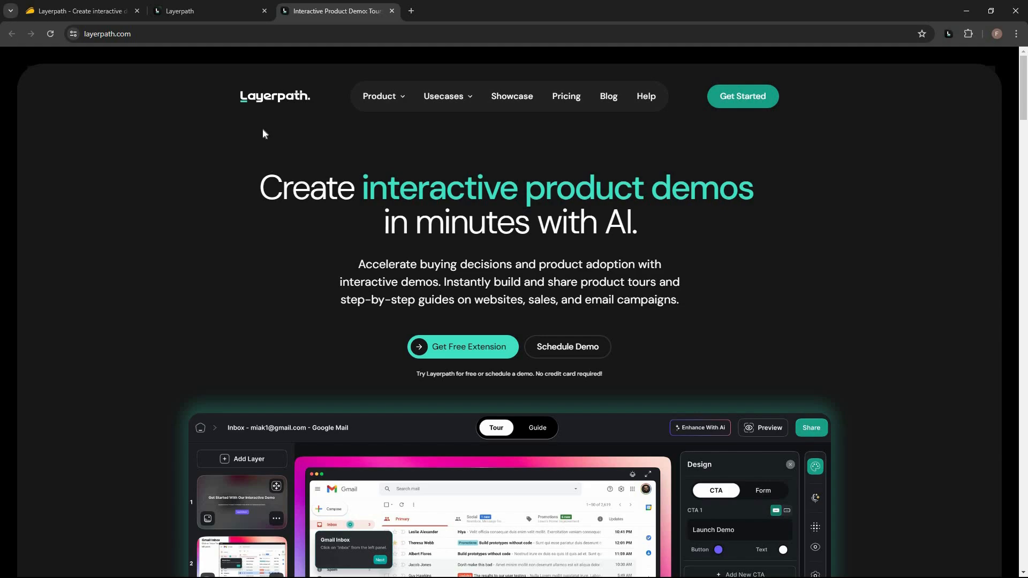
left_click(236, 6)
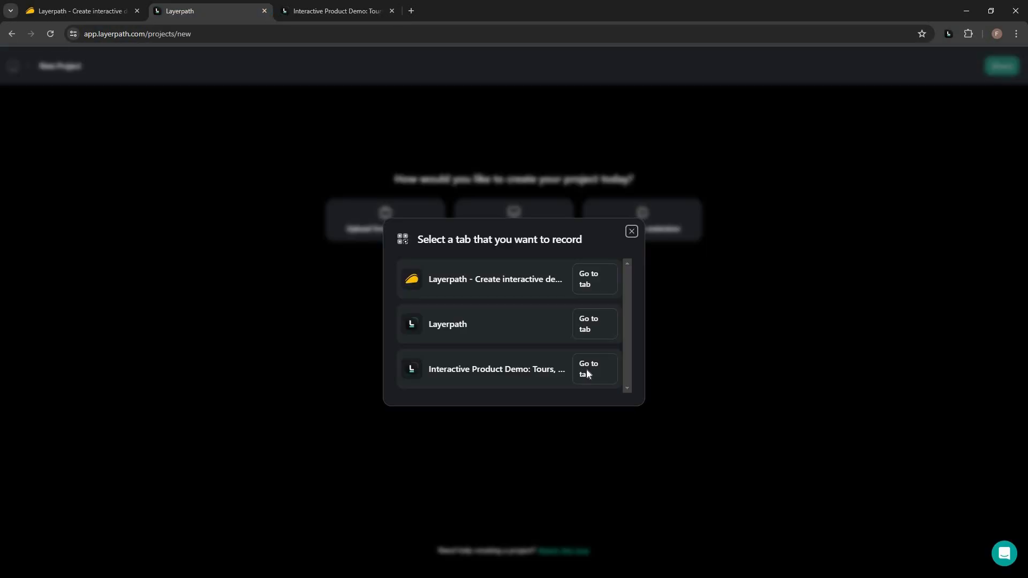
left_click(587, 370)
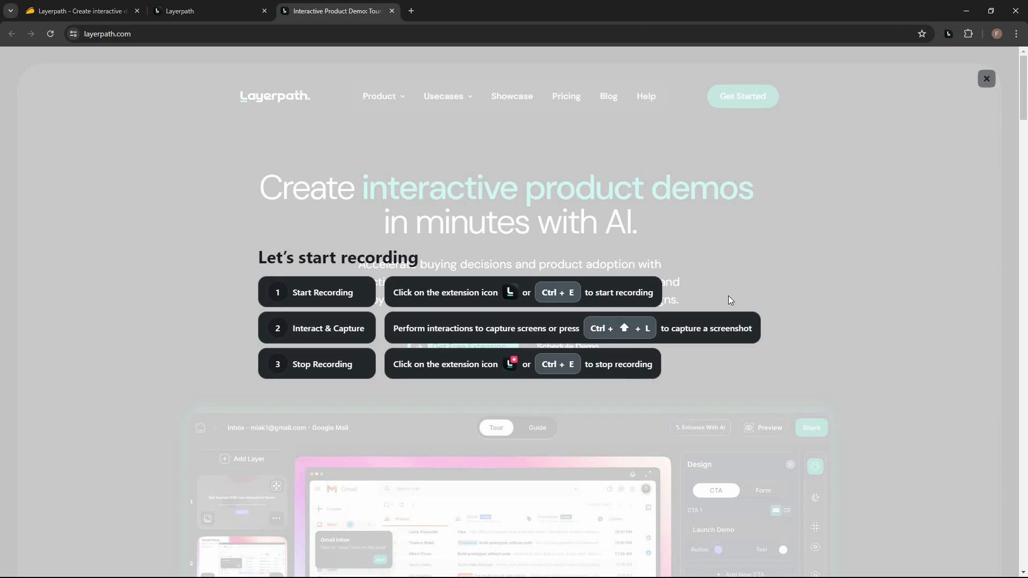
Step: Dismiss the recording instructions and start recording the Layerpath homepage with the extension
left_click(987, 81)
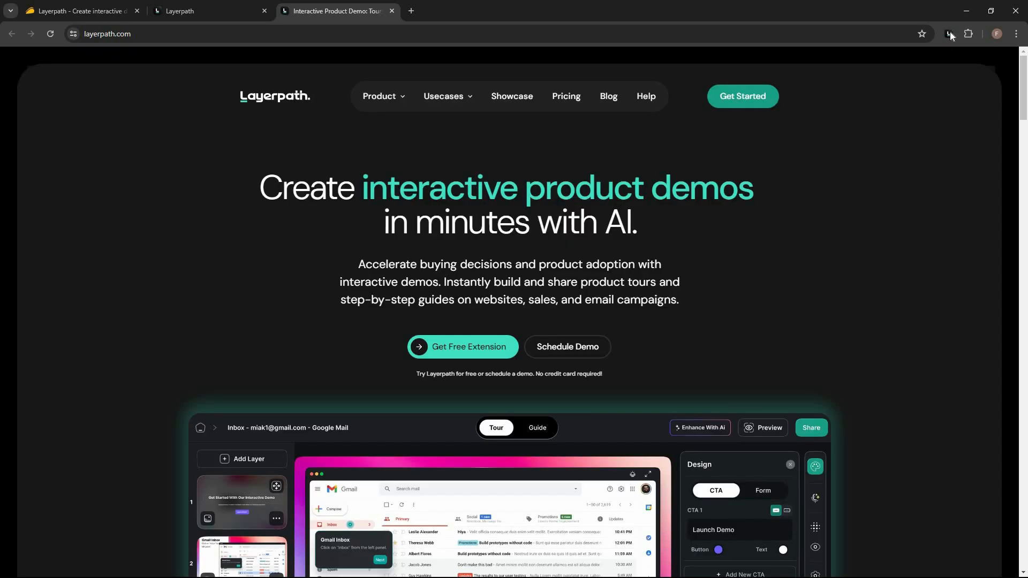
left_click(951, 34)
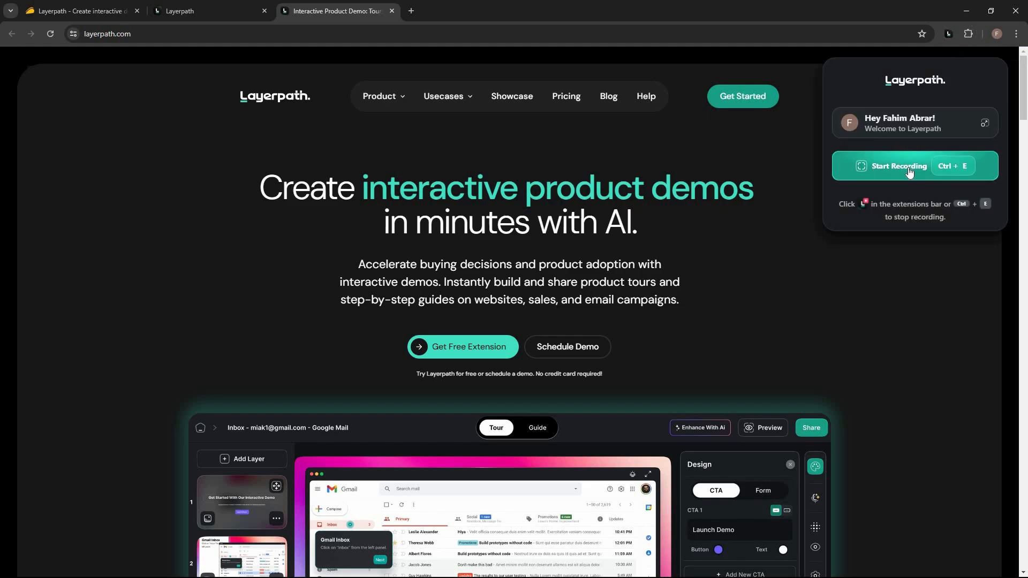
left_click(905, 167)
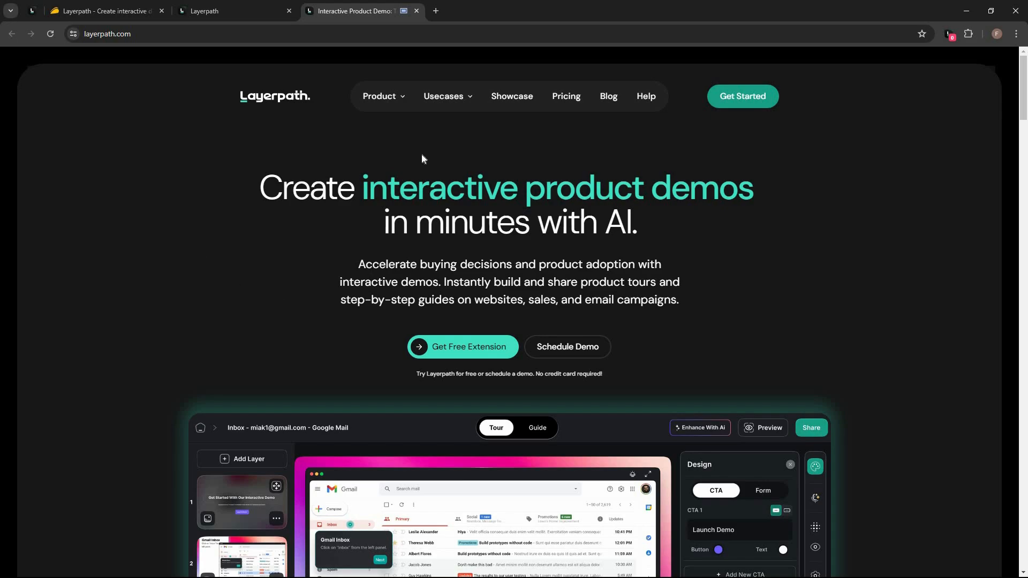
Step: Capture the Demo Customization feature page, the Showcase page and the Pricing page in the recording
left_click(393, 100)
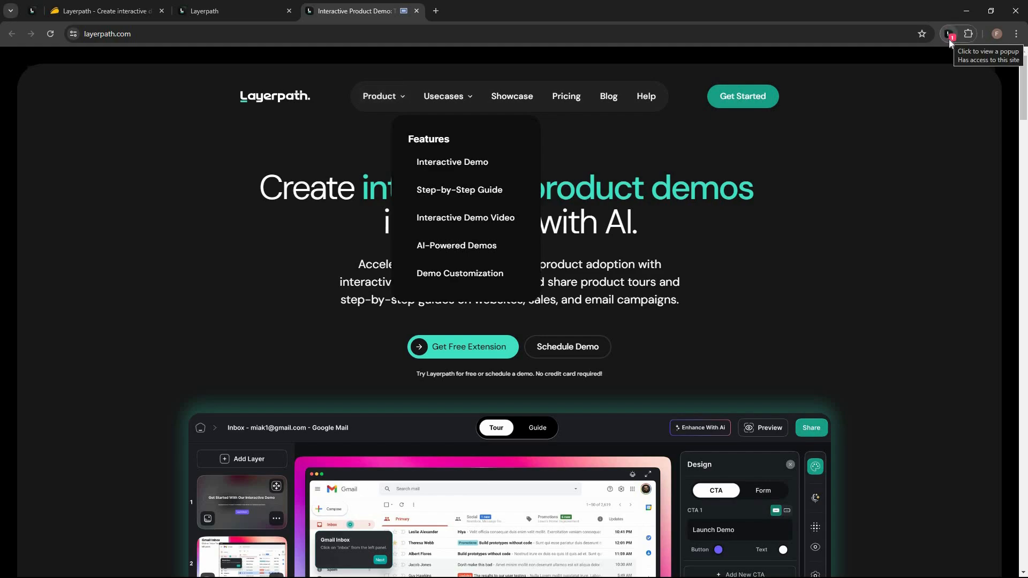
left_click(461, 275)
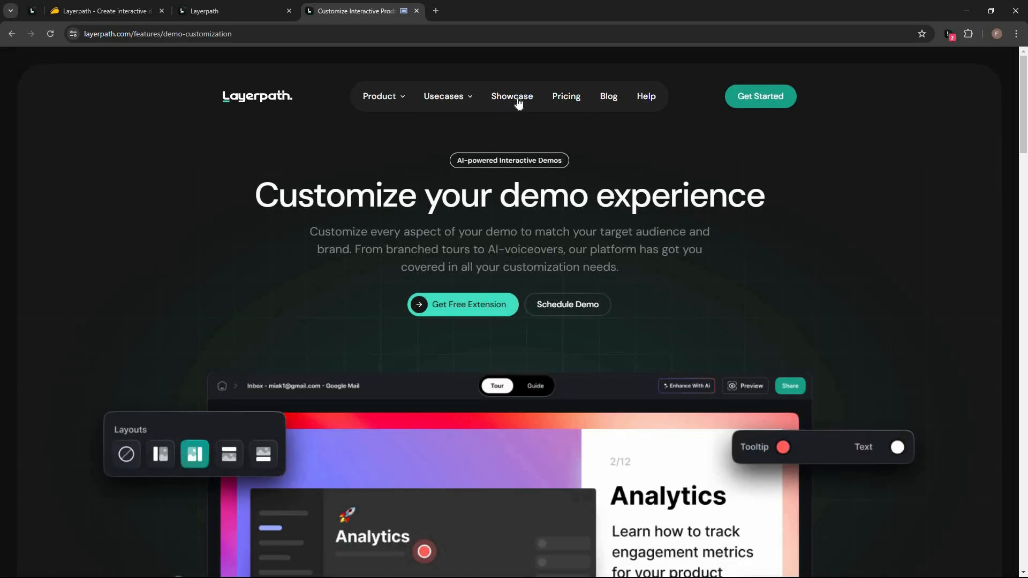
left_click(513, 101)
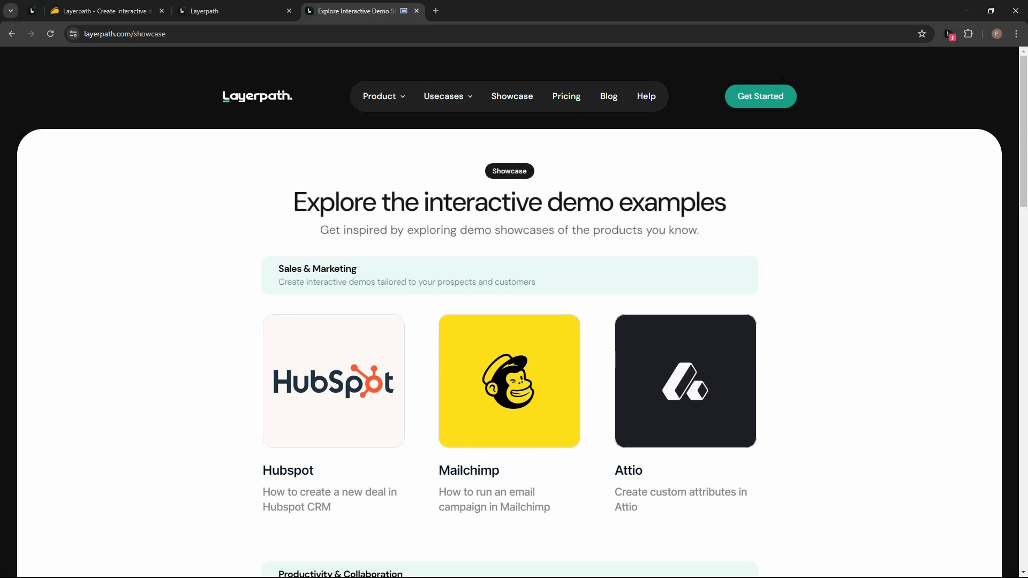
left_click(572, 96)
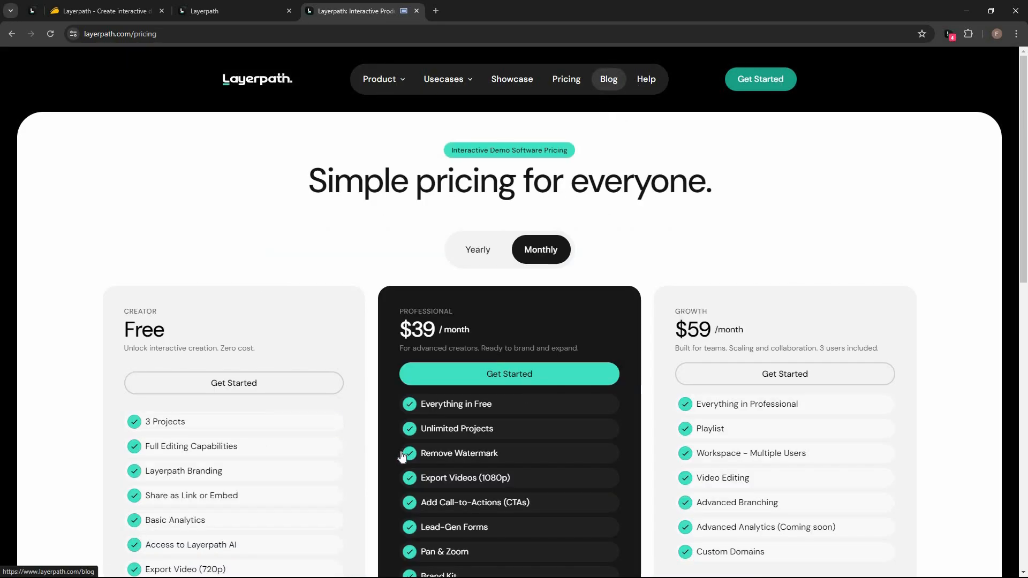
Step: Capture the Blog page's beginner's guide and its article on crafting interactive product demos, and finish the recording
scroll(449, 390, "down", 1)
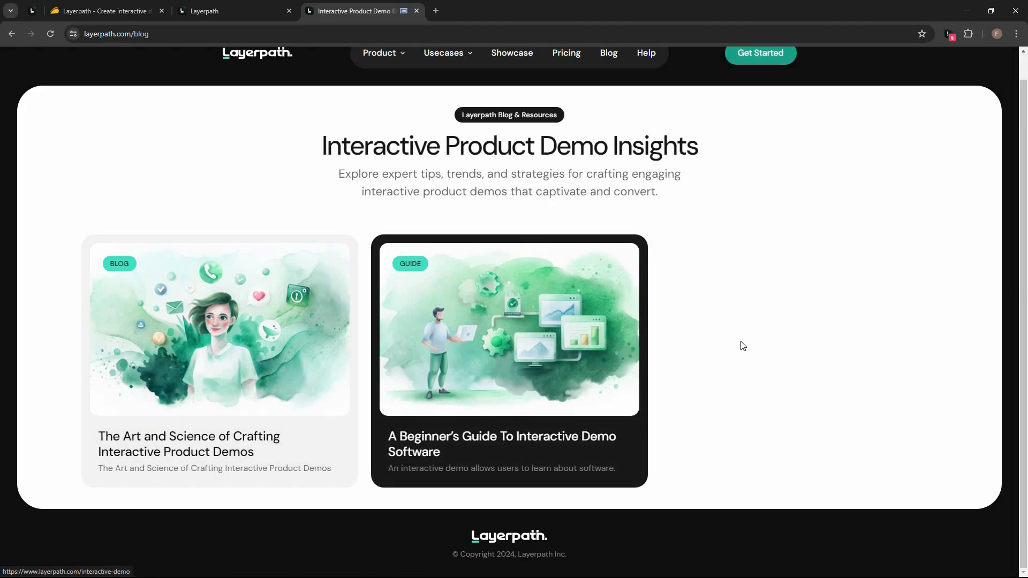
left_click(741, 348)
scroll(738, 381, "down", 2)
scroll(226, 179, "down", 3)
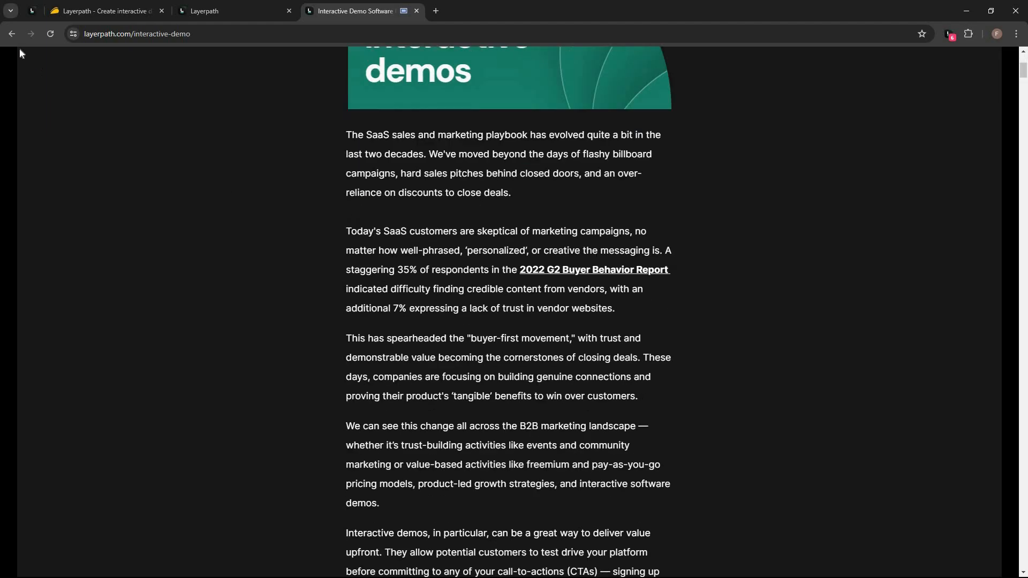
left_click(11, 35)
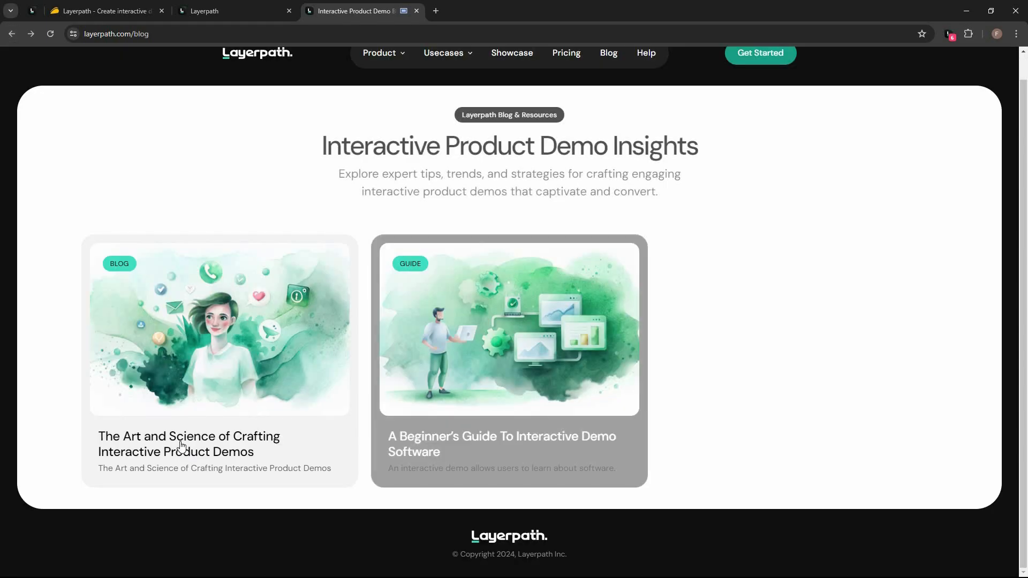
left_click(224, 448)
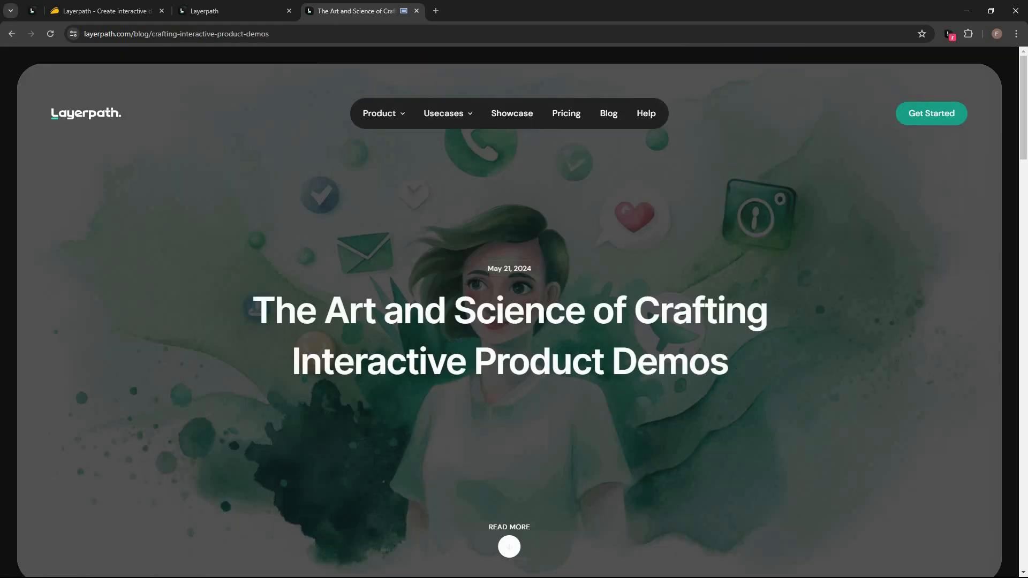
left_click(948, 35)
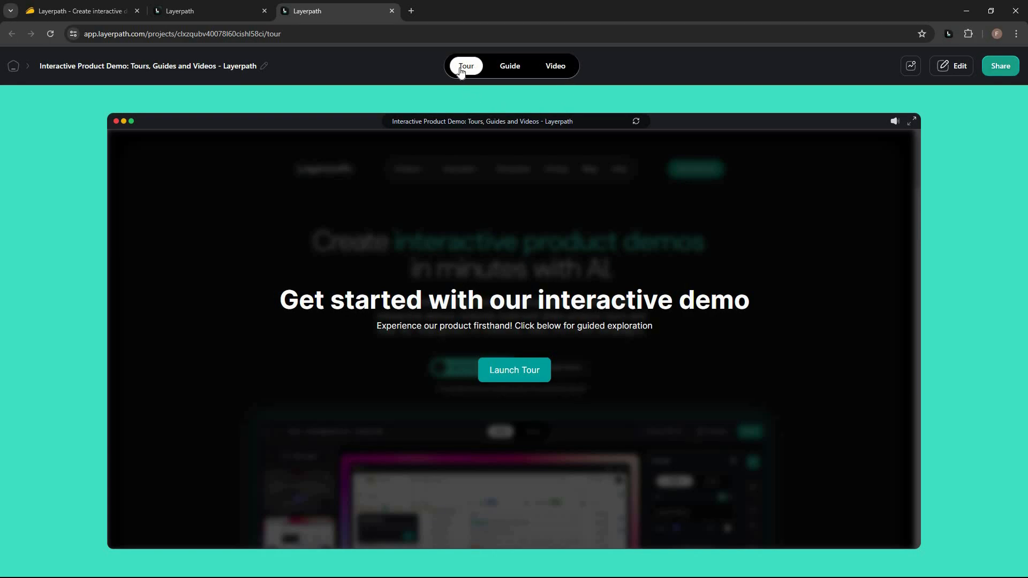
Step: Launch the generated tour and follow its hotspots from Product through the blog articles to the closing screen
left_click(523, 373)
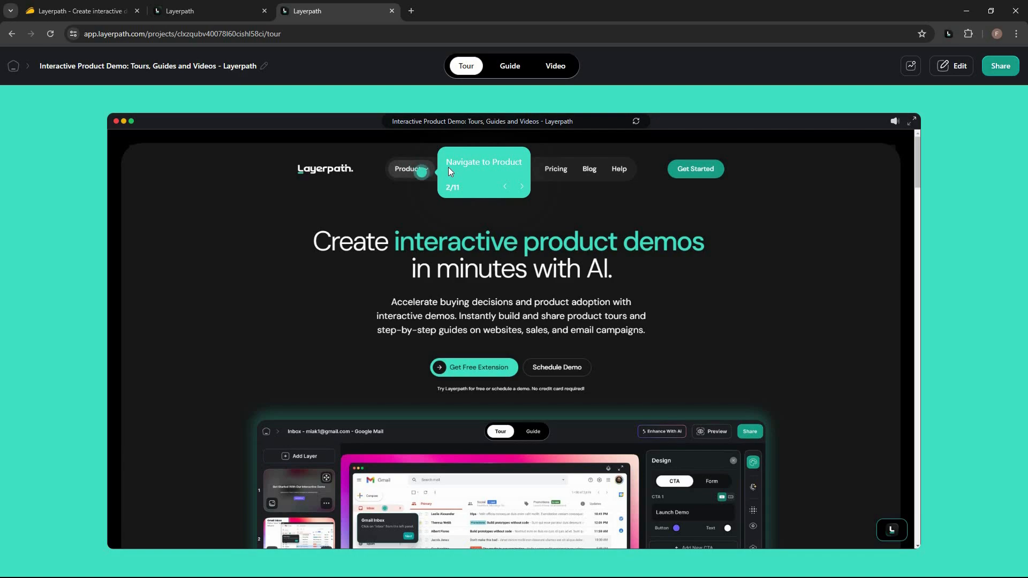
left_click(515, 172)
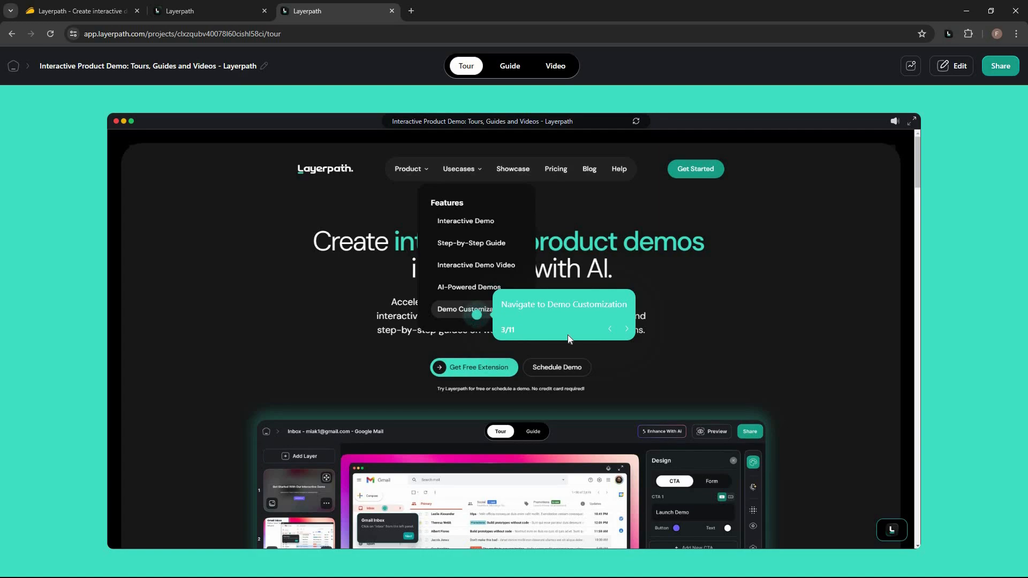
left_click(478, 321)
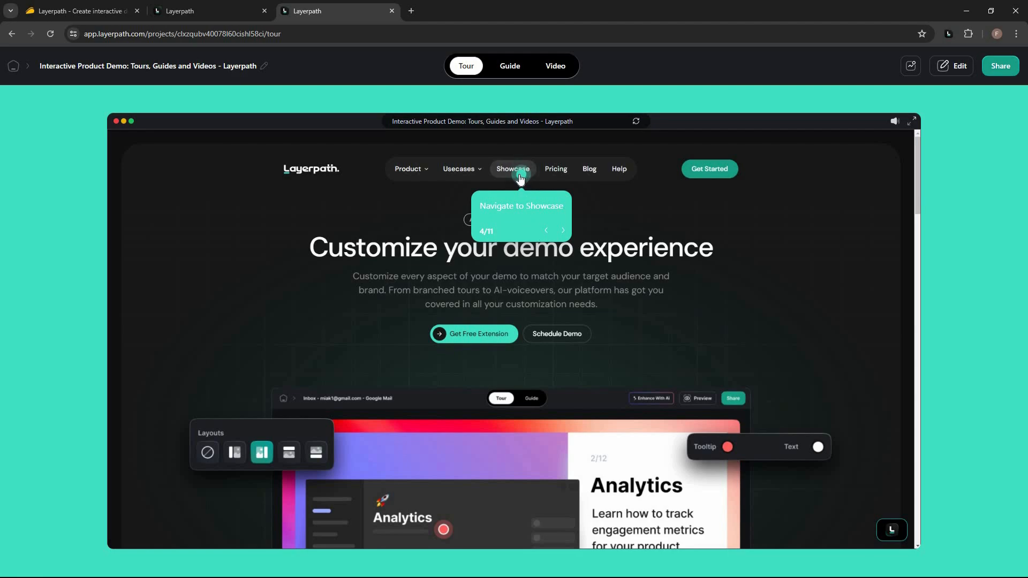
left_click(521, 175)
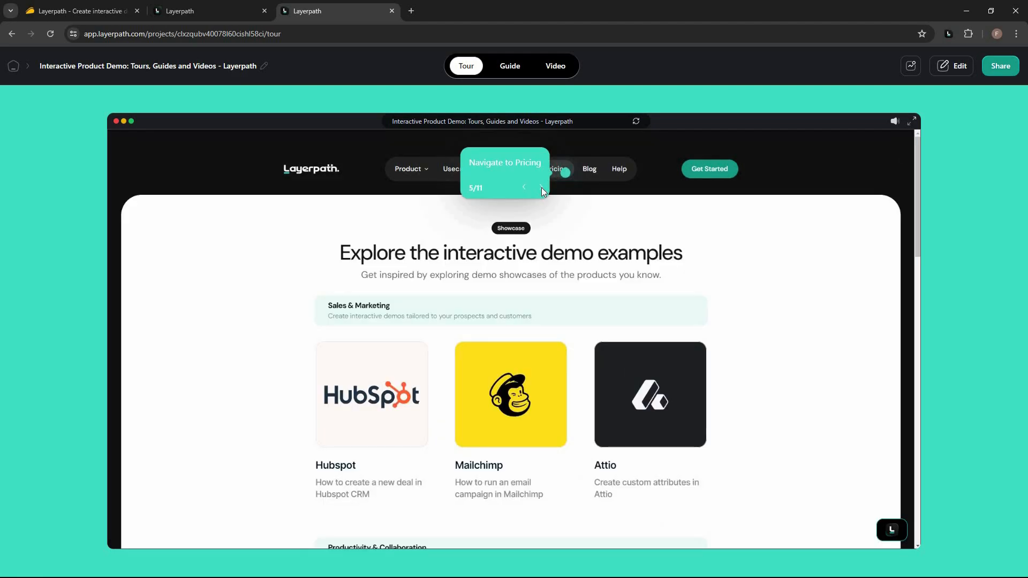
left_click(565, 172)
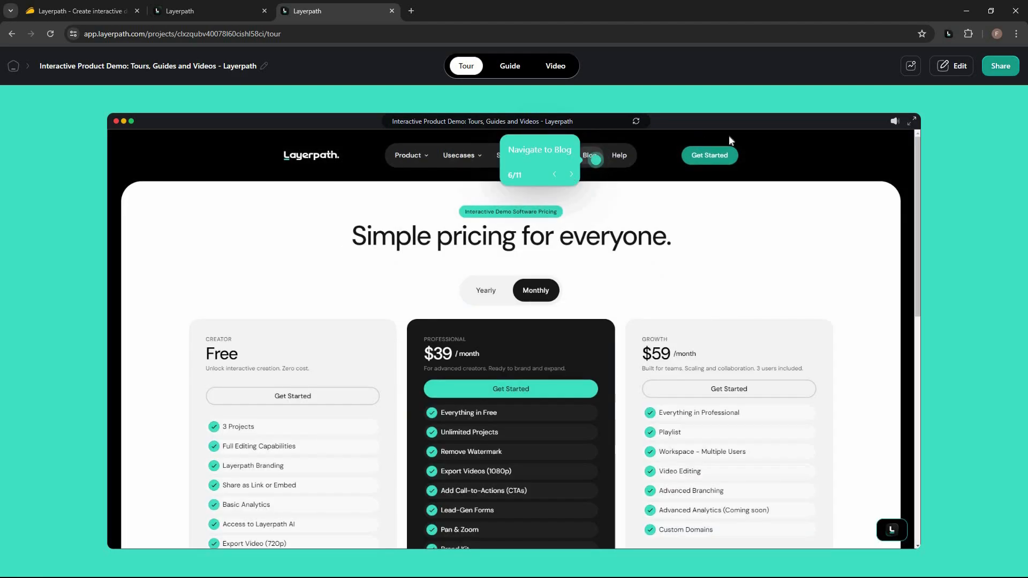
left_click(591, 157)
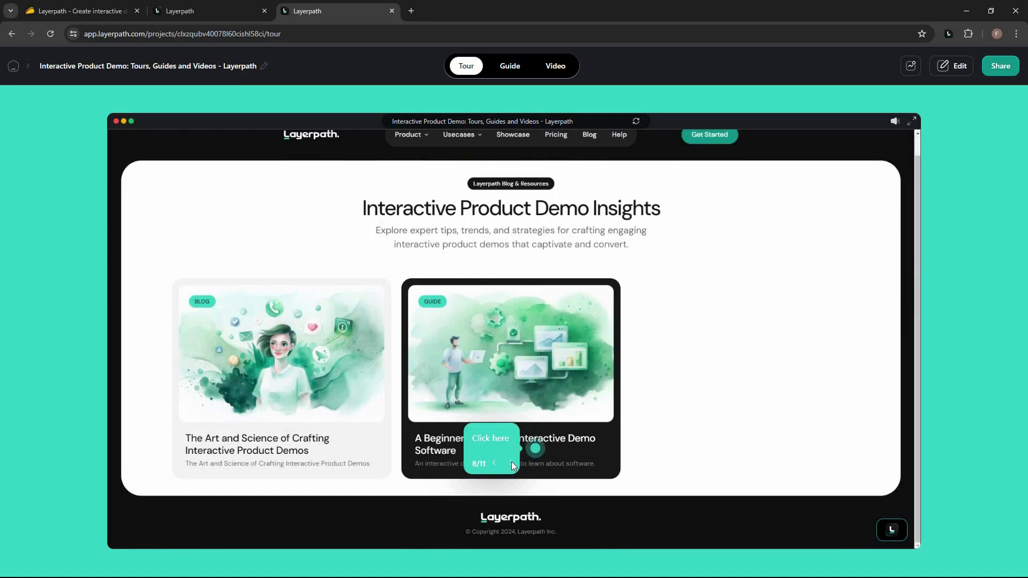
left_click(534, 449)
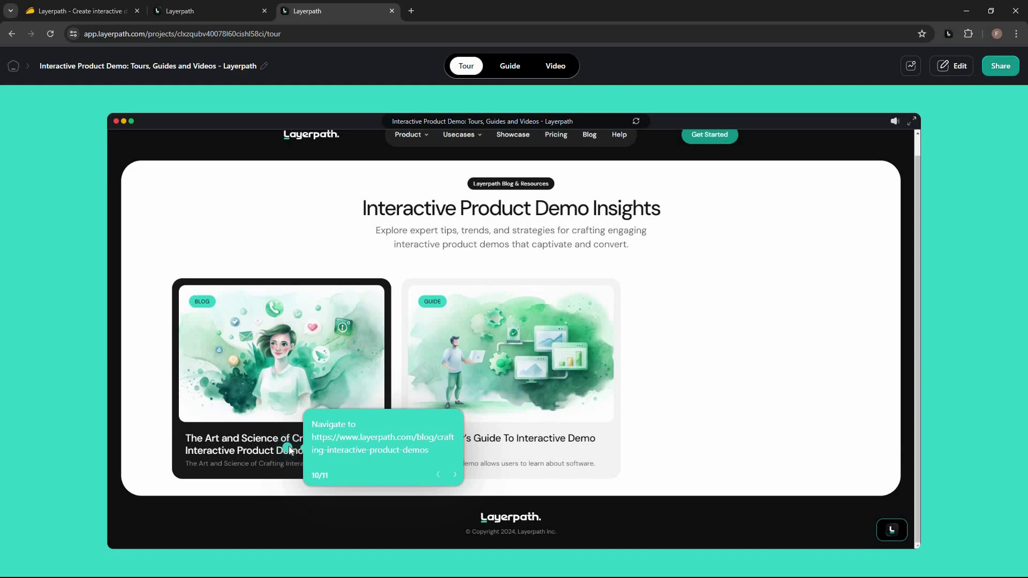
left_click(288, 450)
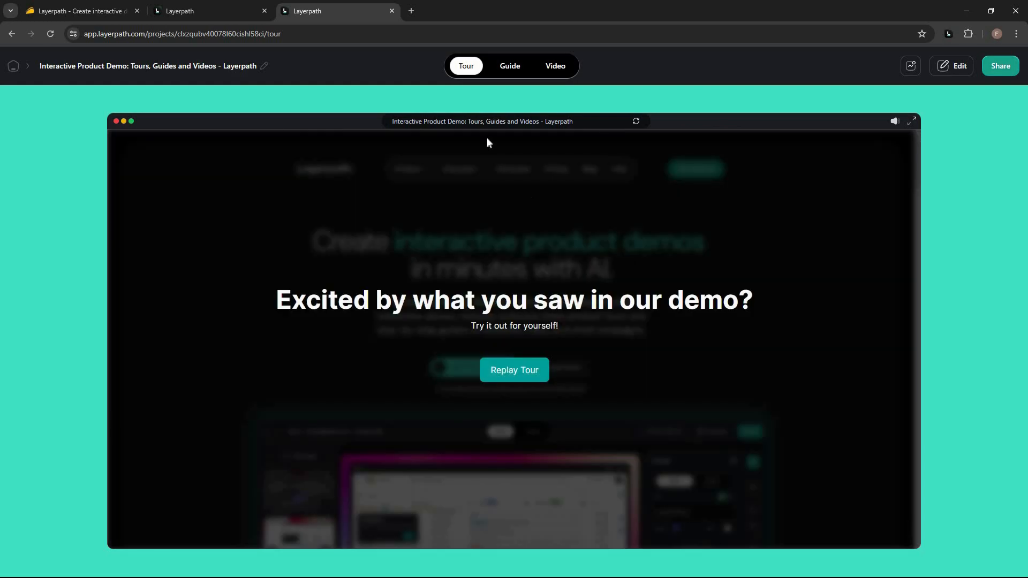
Step: Look through the project's step-by-step guide, jumping between its listed steps such as Navigate to Showcase and Navigate to Blog
left_click(515, 69)
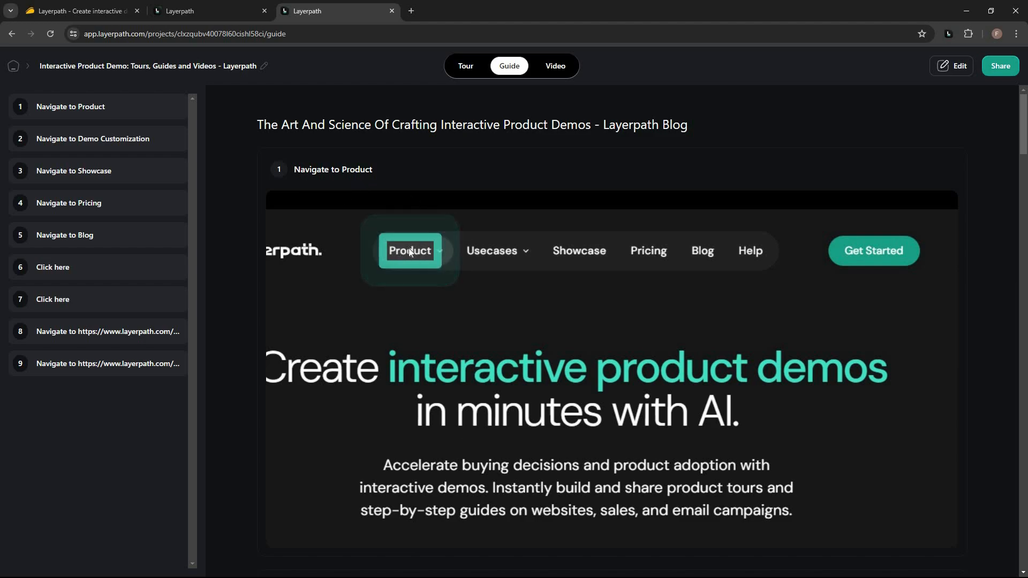
scroll(229, 378, "down", 6)
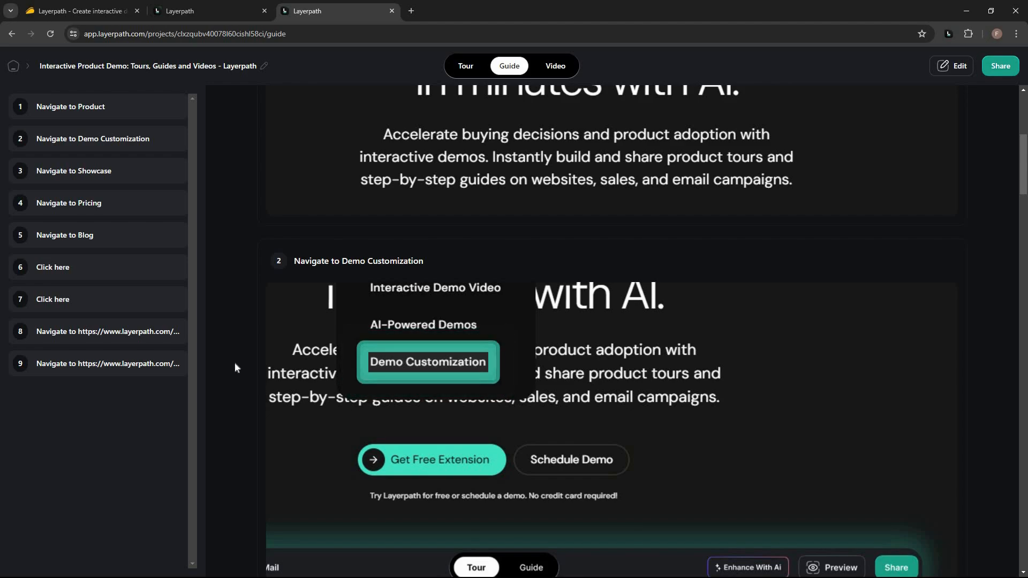
left_click(113, 179)
left_click(111, 206)
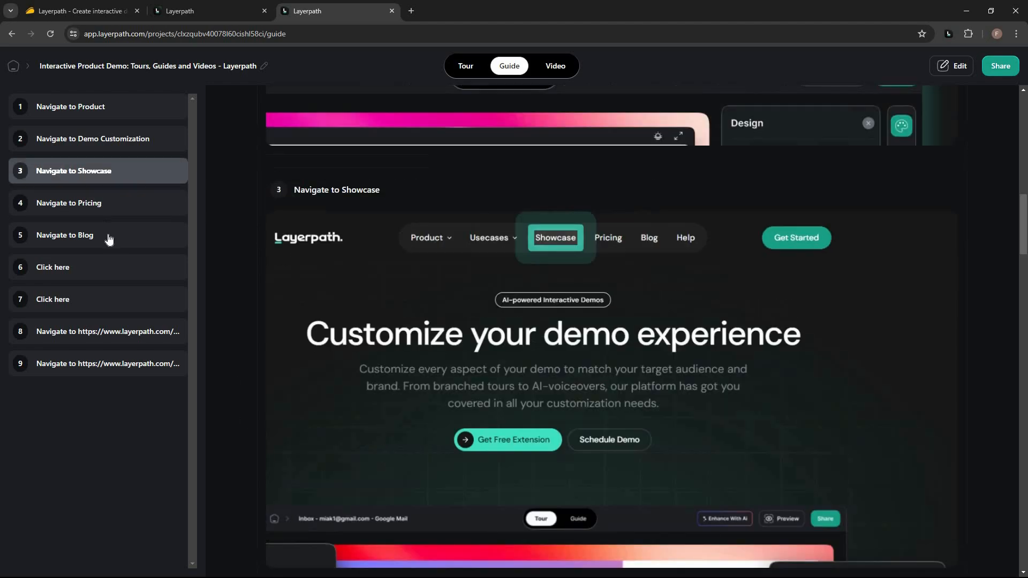
left_click(108, 238)
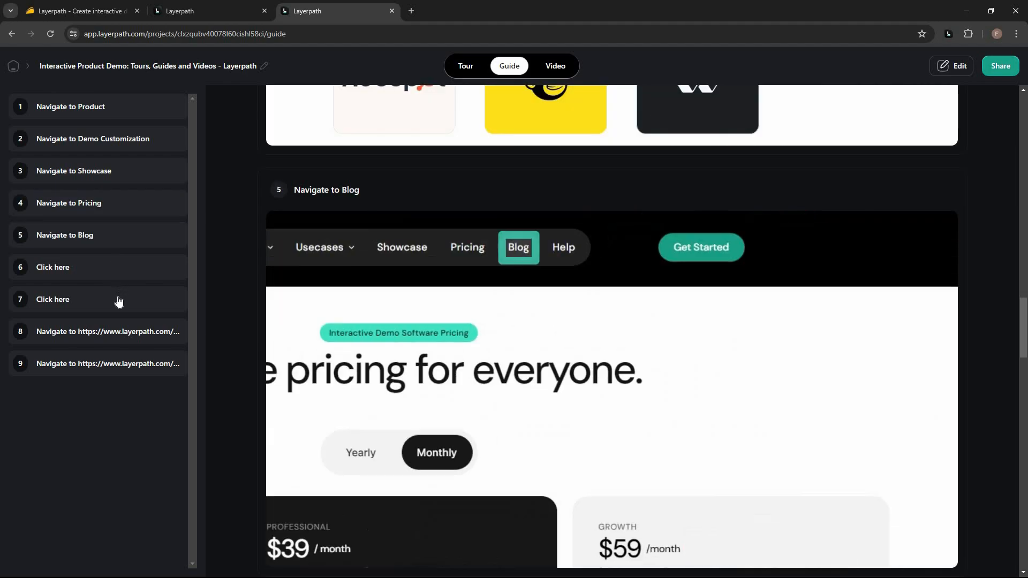
left_click(119, 303)
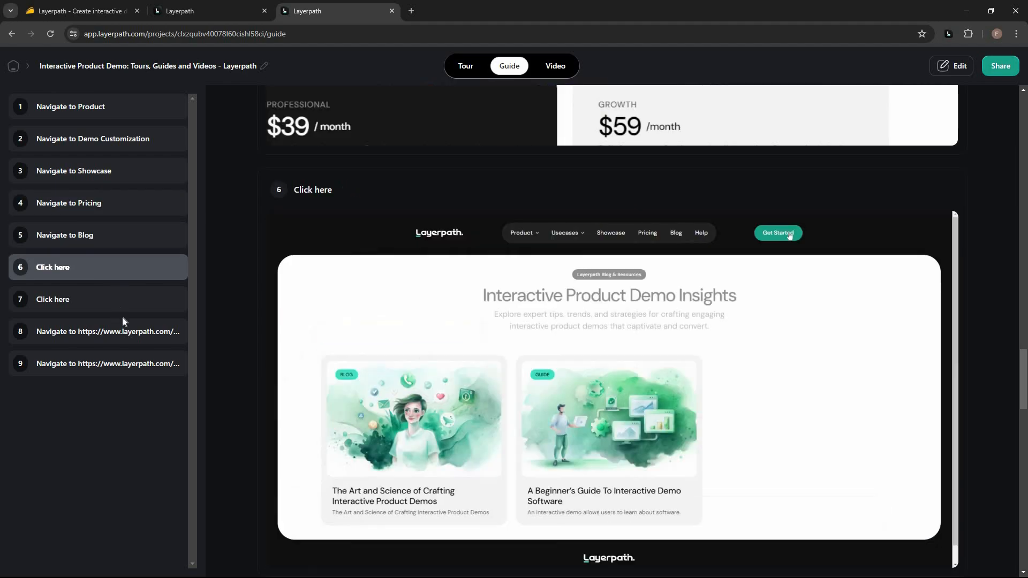
left_click(125, 336)
left_click(115, 369)
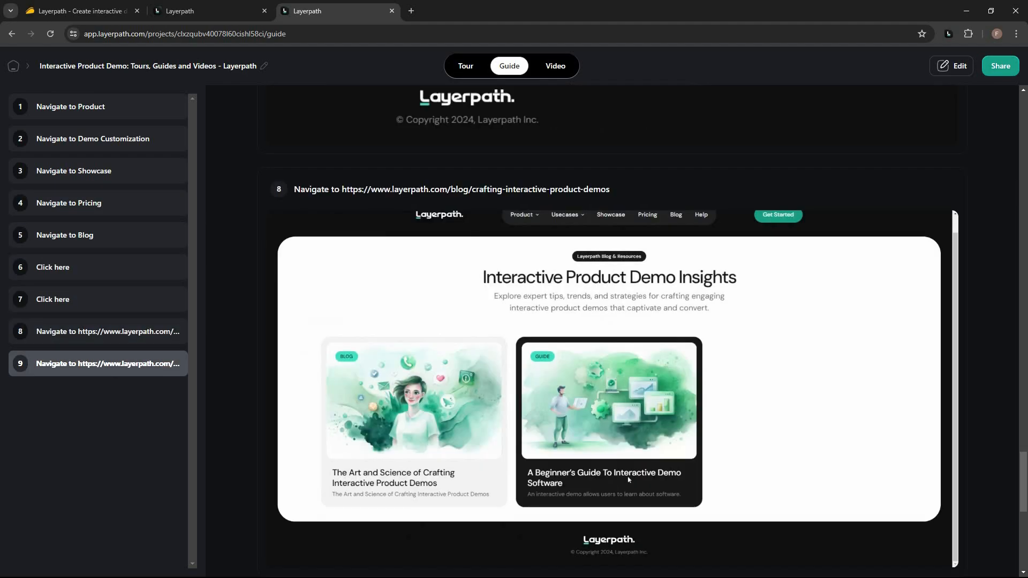
left_click(107, 169)
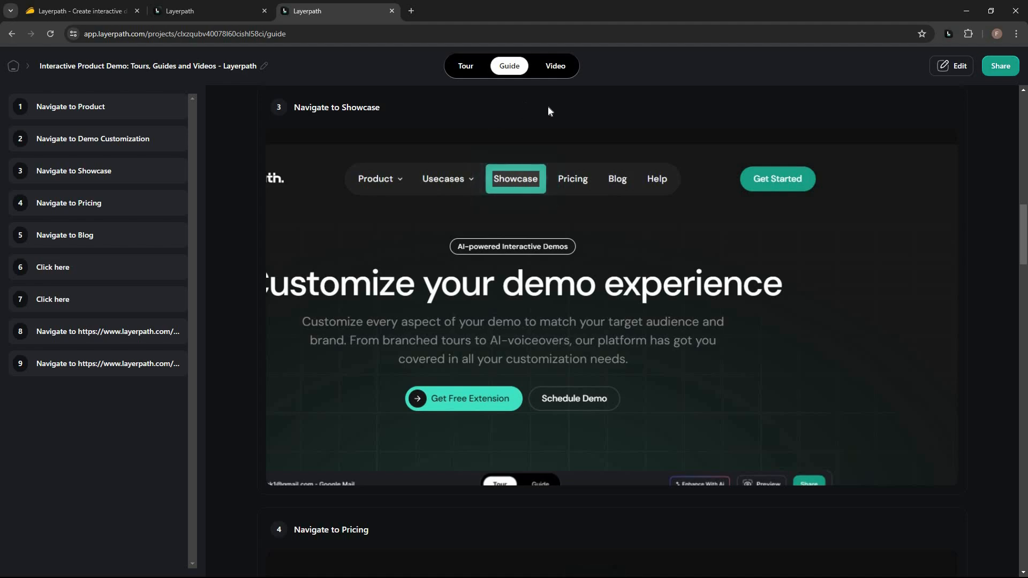
Step: Play the project's generated video with the sound muted, skip ahead through it, and pause it
left_click(557, 67)
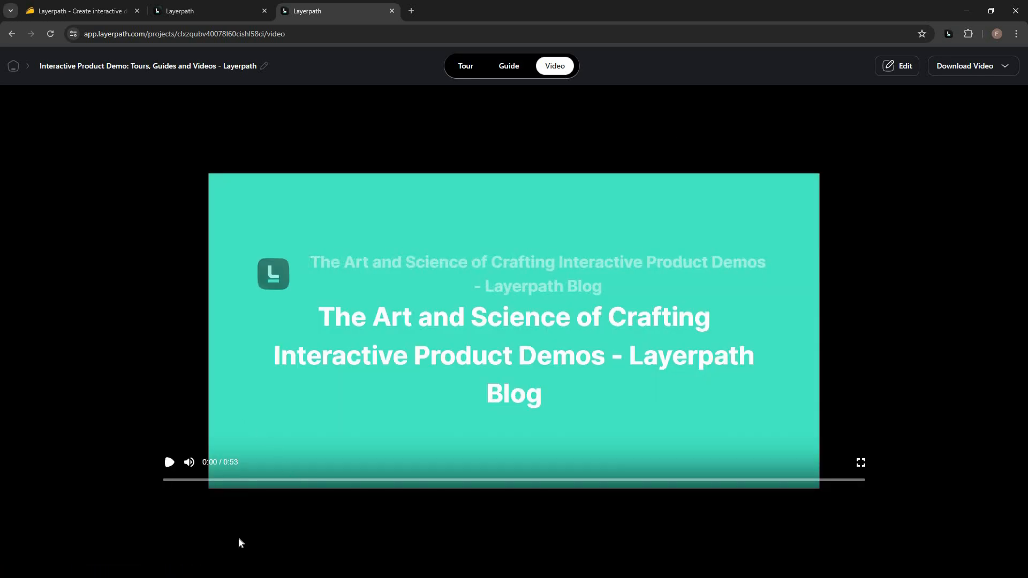
left_click(193, 464)
left_click(170, 463)
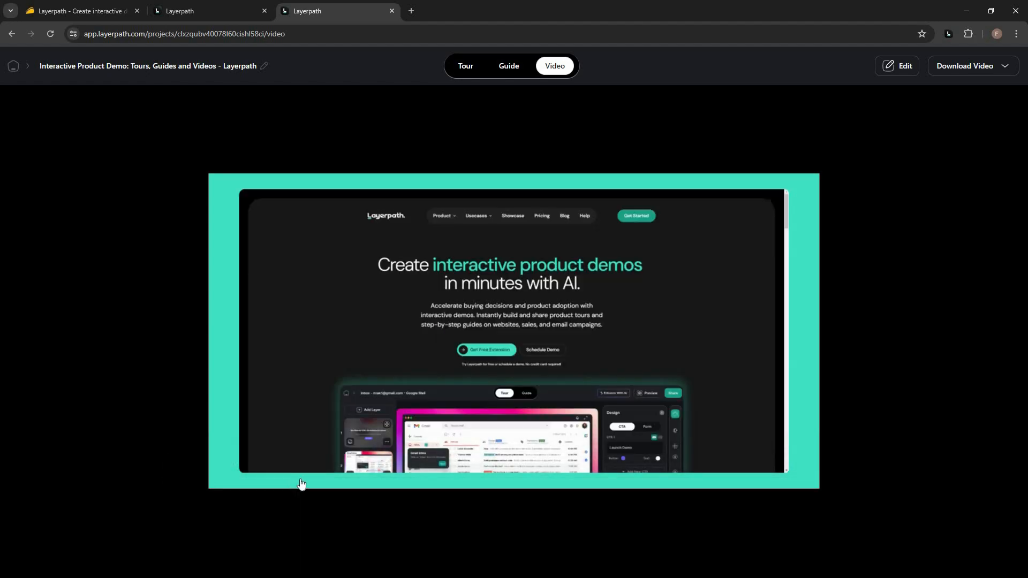
left_click(337, 481)
left_click(494, 481)
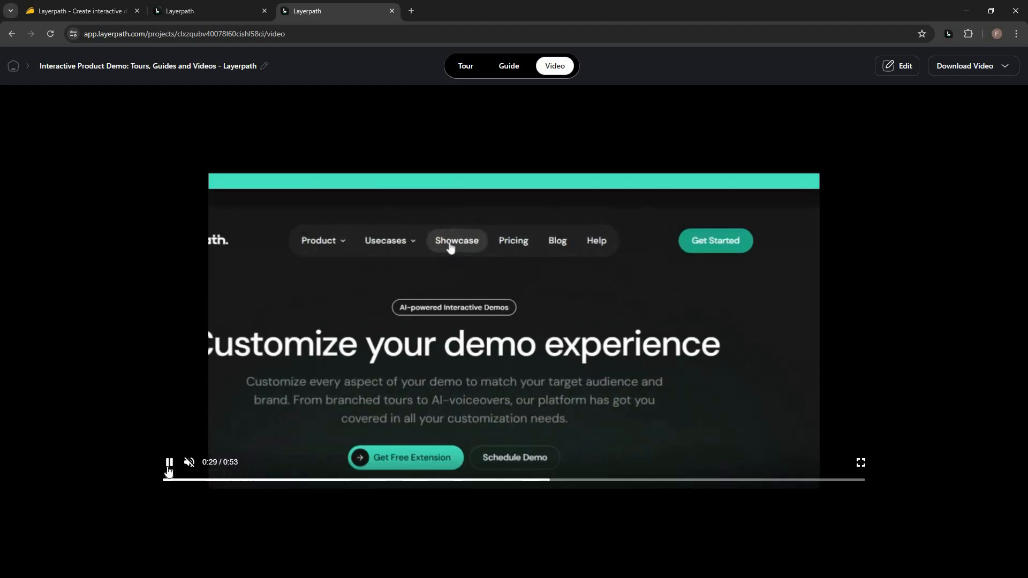
left_click(169, 464)
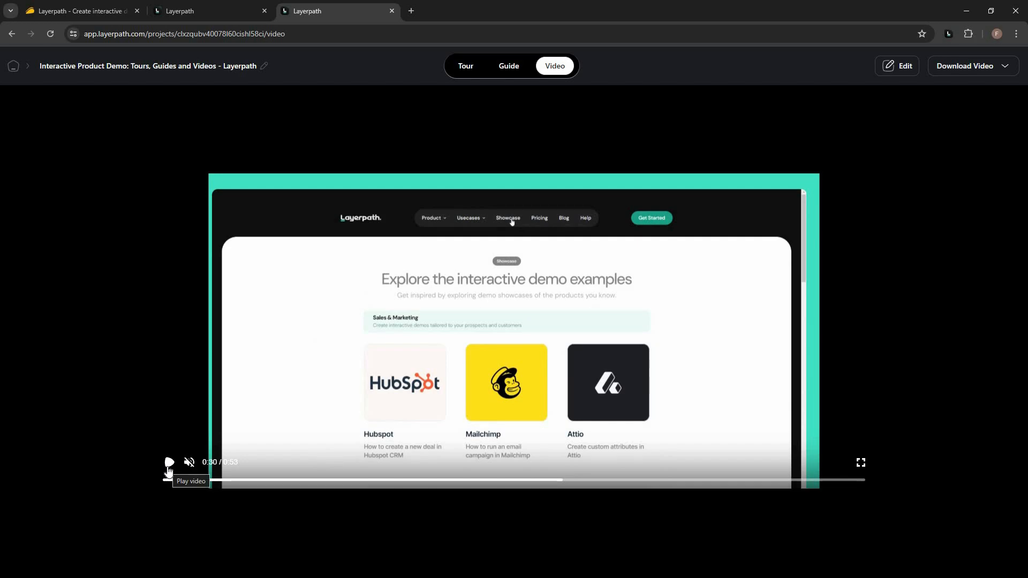
left_click(230, 442)
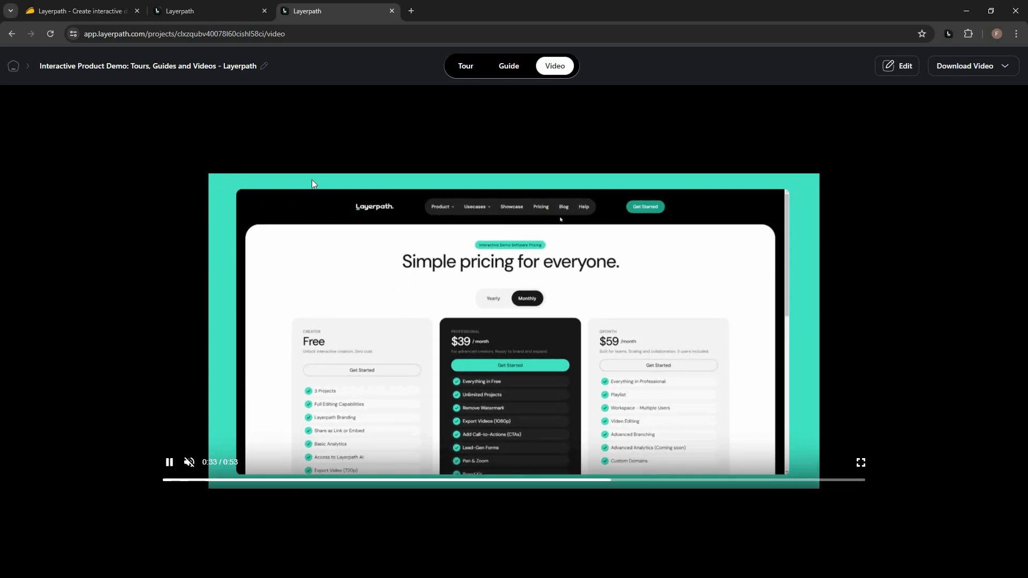
left_click(312, 179)
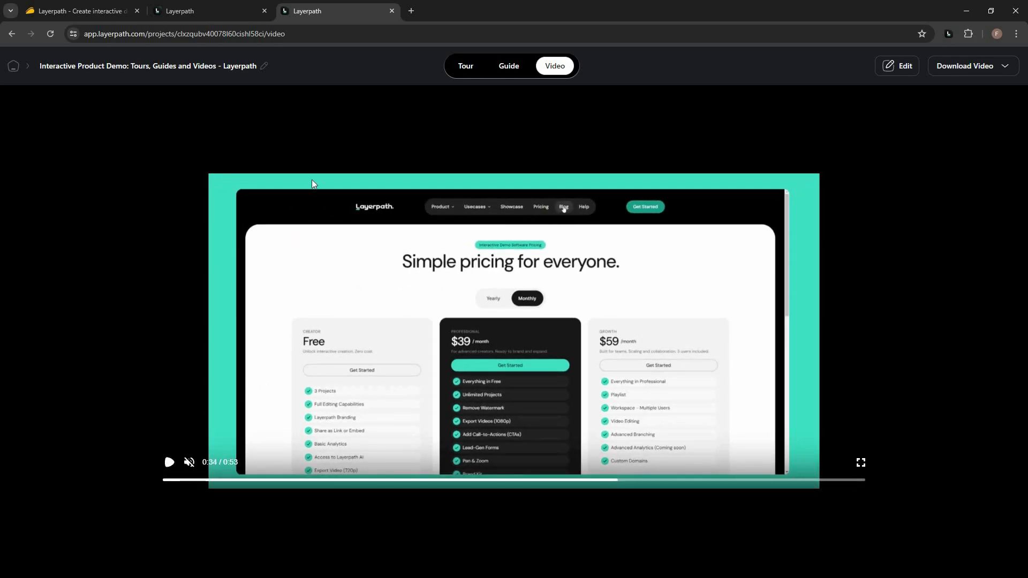
Step: Open the tour for editing and examine the design options of the intro layer's heading, subtitle and Launch Tour button
left_click(465, 67)
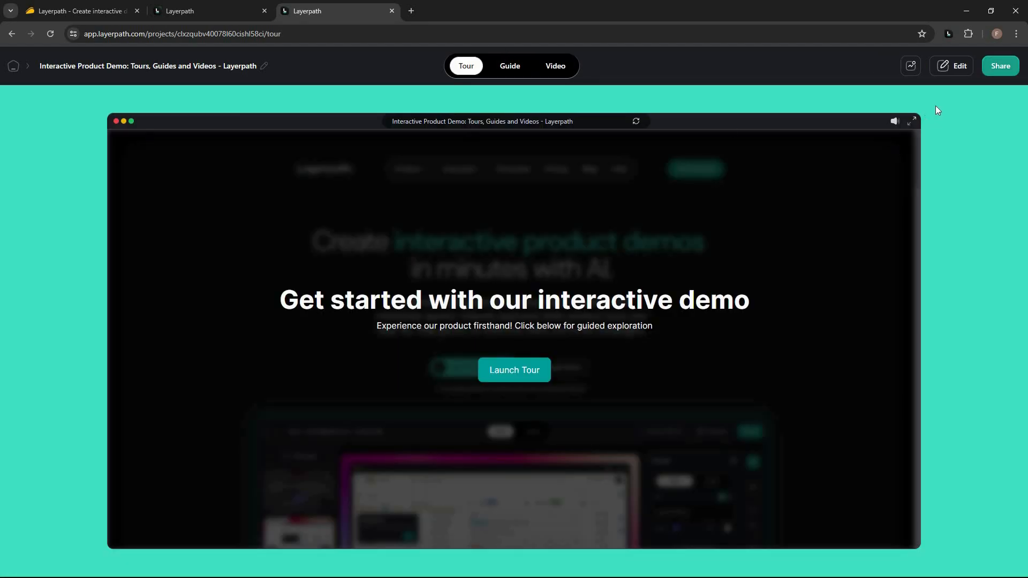
left_click(944, 70)
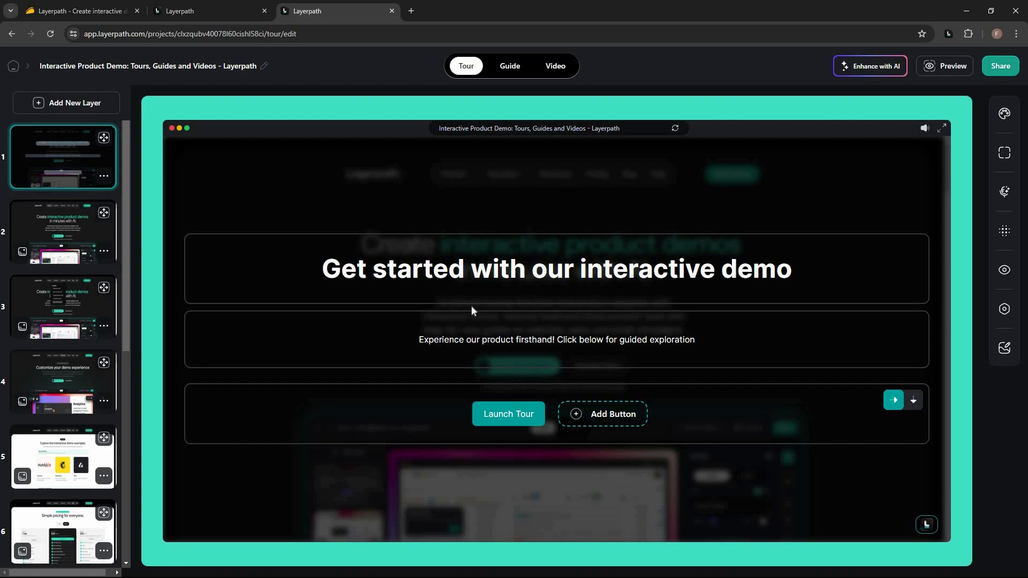
left_click(602, 290)
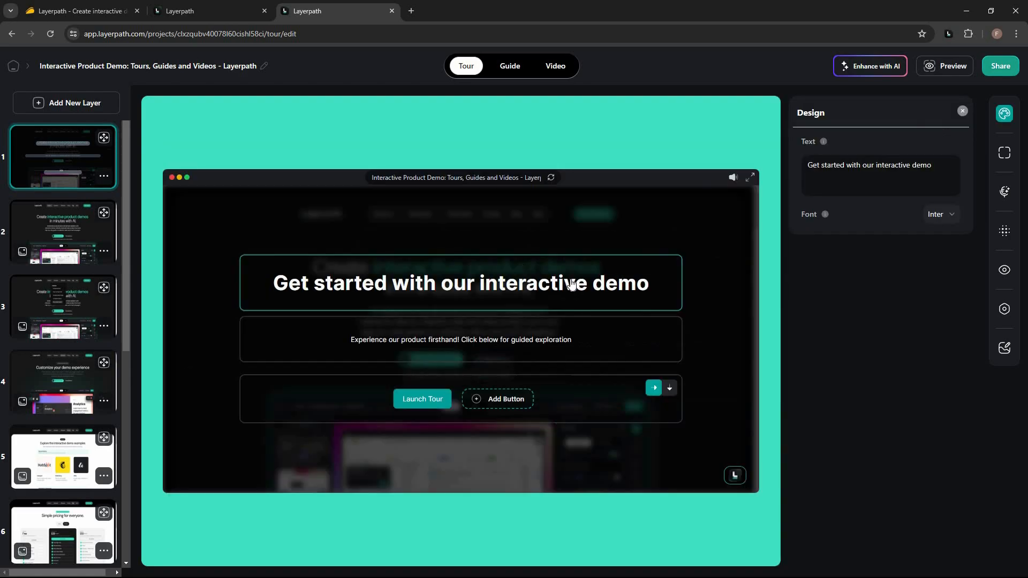
left_click(425, 346)
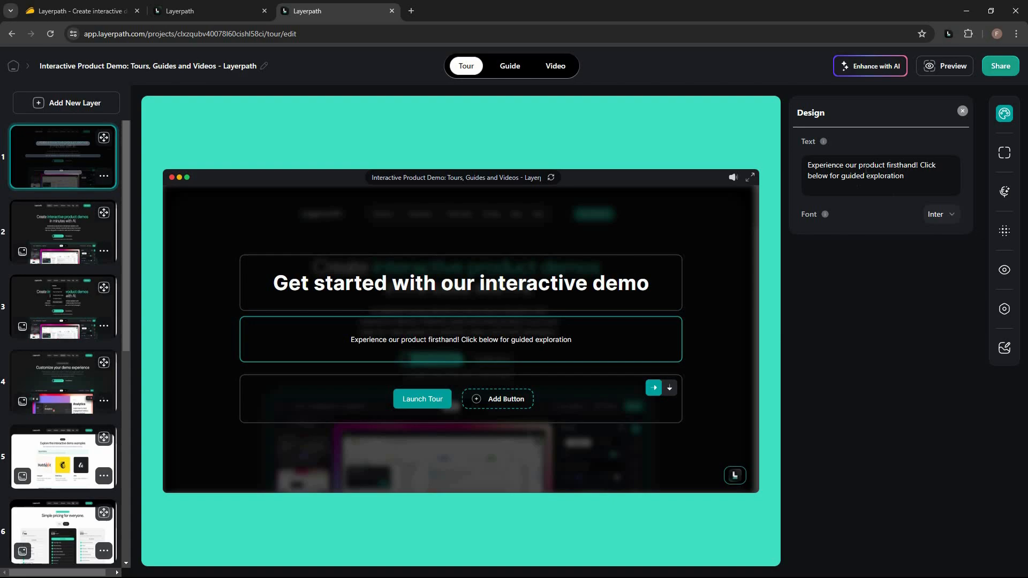
left_click(423, 400)
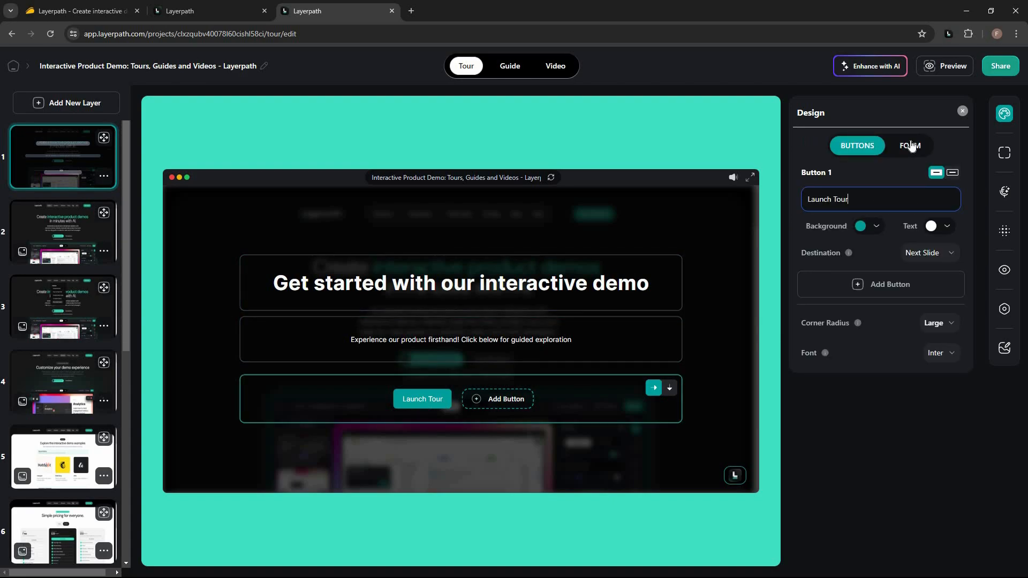
Step: Compare the intro layer's form and button options, keep the buttons, and add a second button beside Launch Tour
left_click(910, 146)
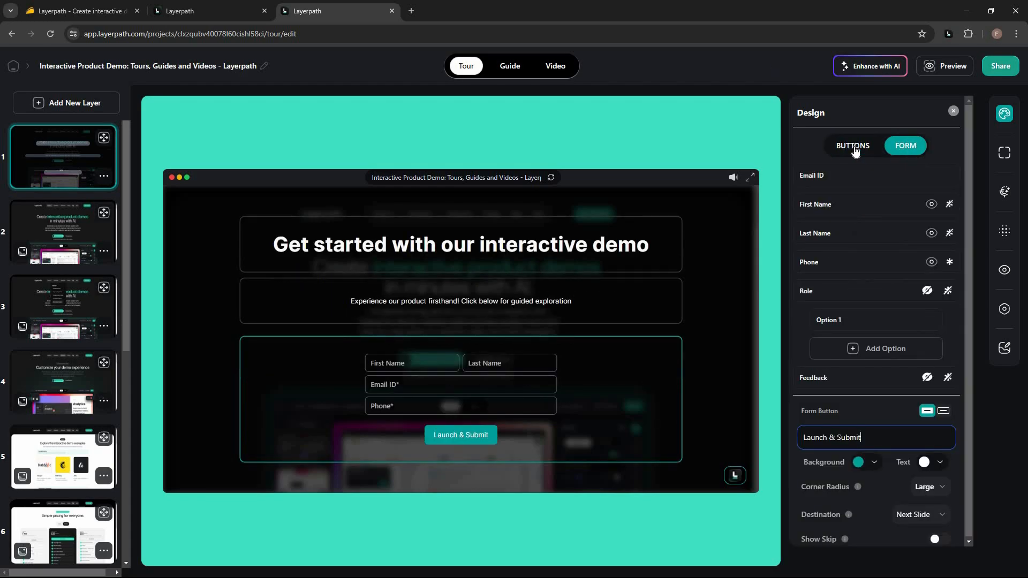
left_click(907, 151)
left_click(670, 387)
left_click(491, 408)
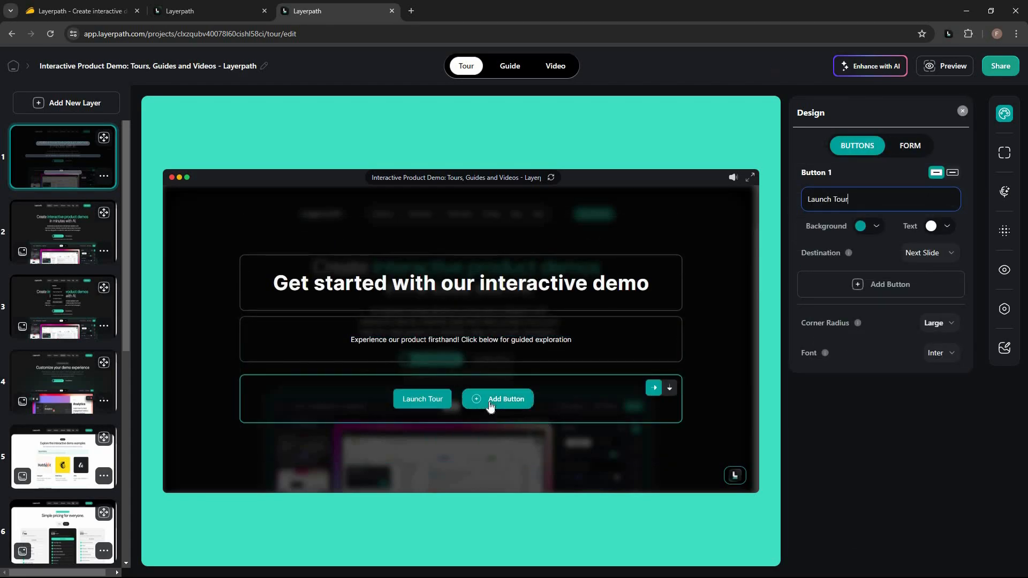
left_click(491, 402)
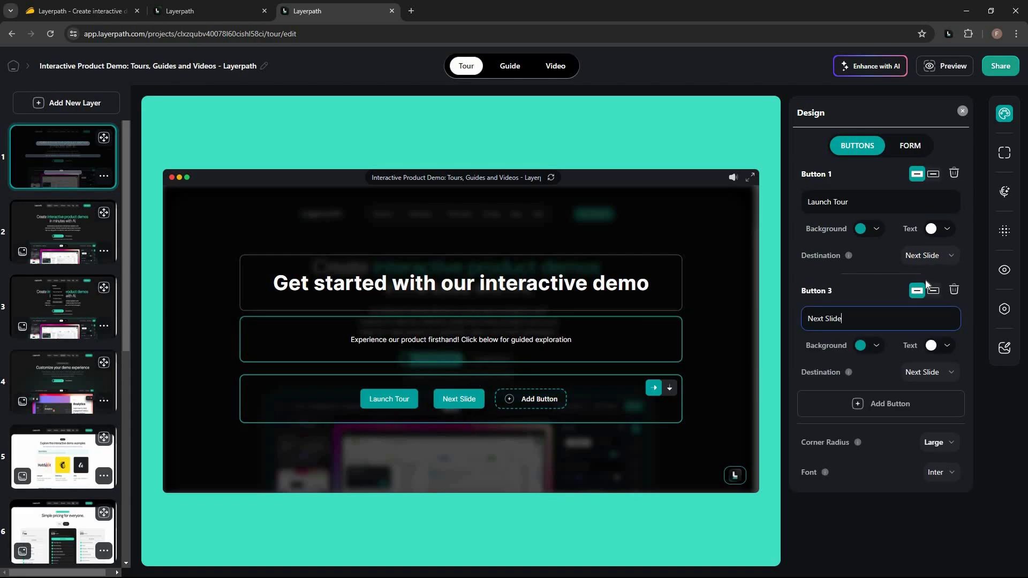
Step: Change the Launch Tour button's background to a light turquoise
left_click(838, 201)
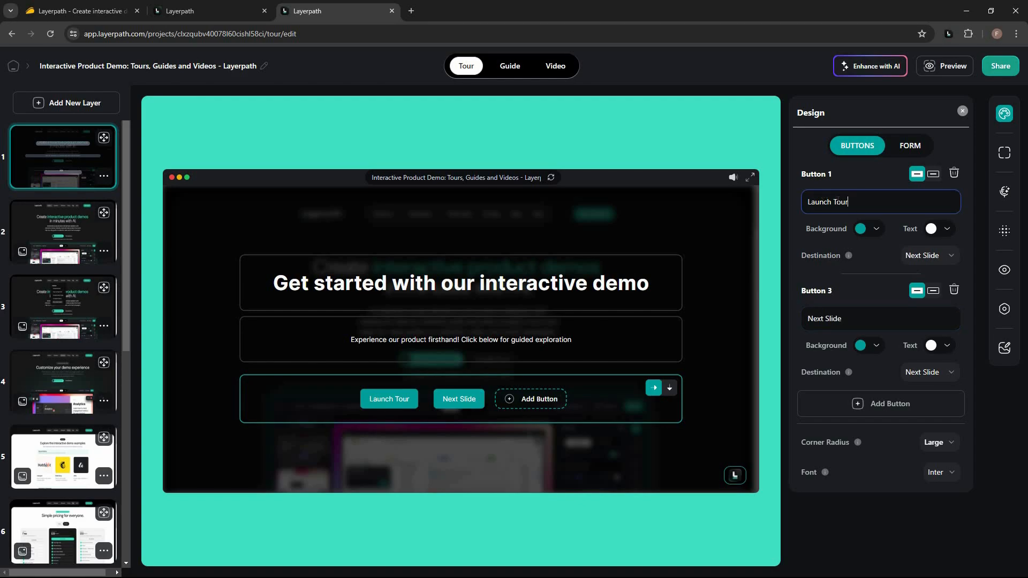
left_click(860, 229)
left_click(822, 251)
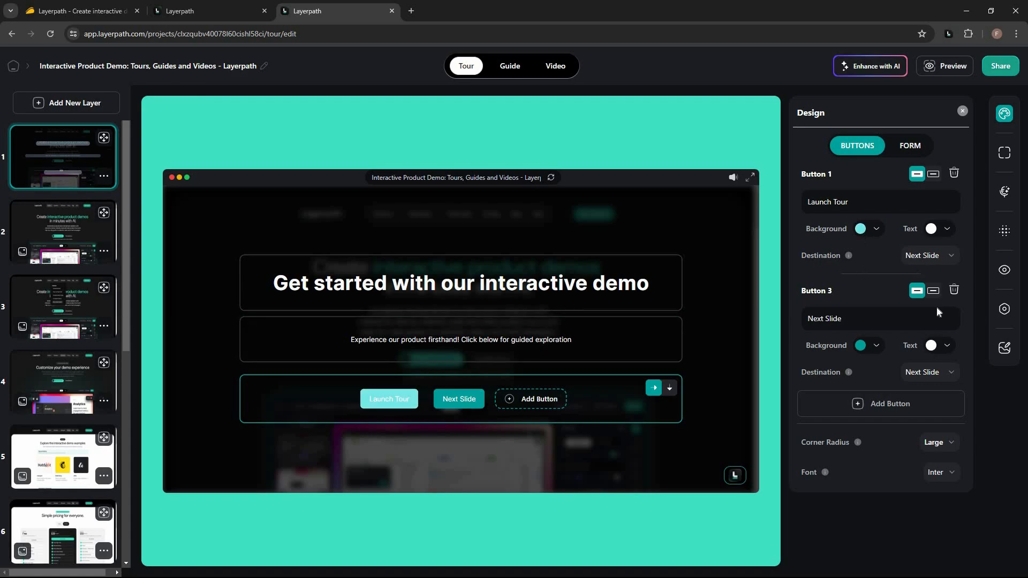
Step: Examine the destination slides available for the Launch Tour button and the second button's label setting
left_click(930, 256)
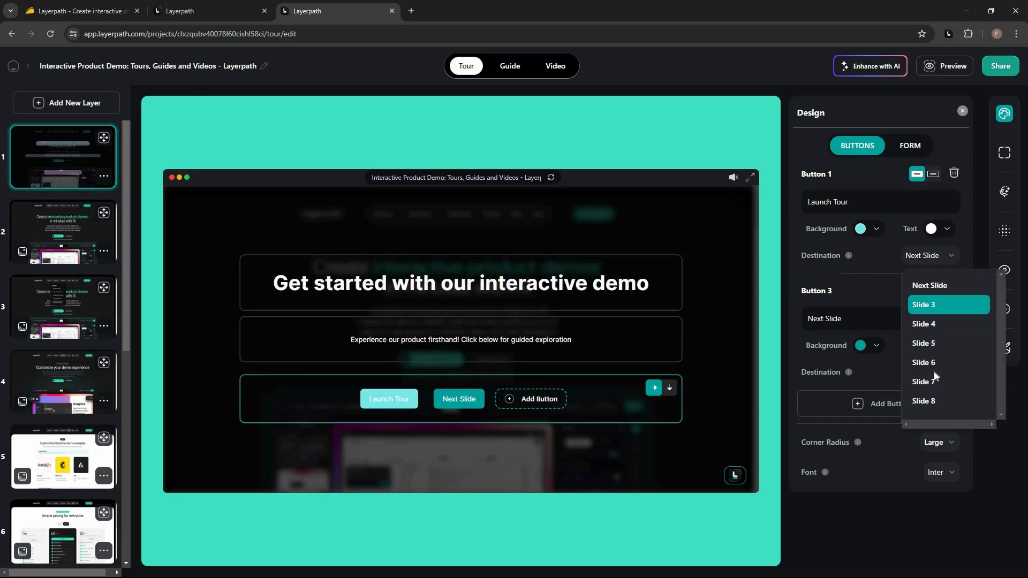
scroll(934, 376, "down", 2)
scroll(933, 389, "up", 1)
scroll(954, 377, "down", 2)
scroll(958, 337, "up", 3)
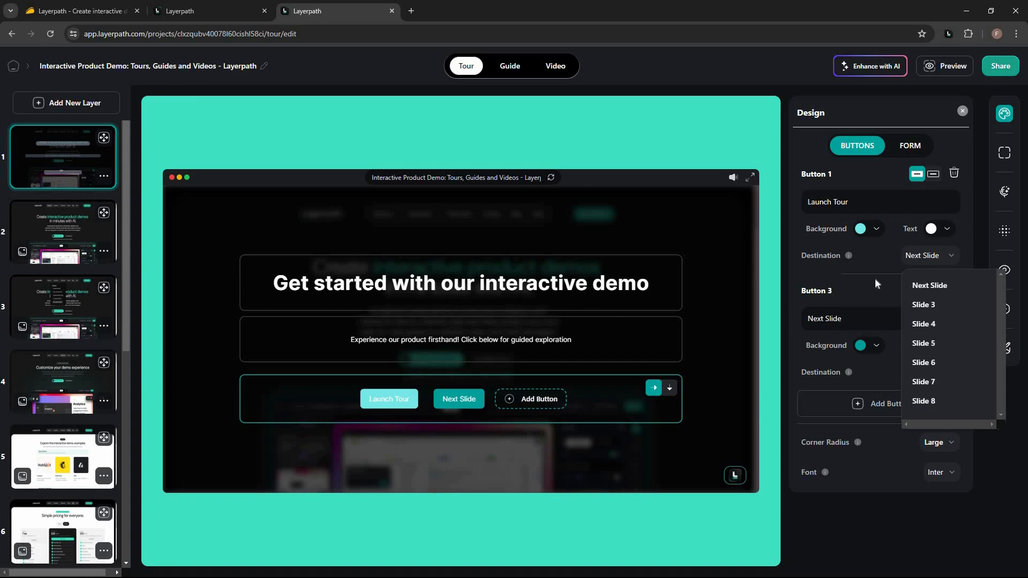
left_click(856, 323)
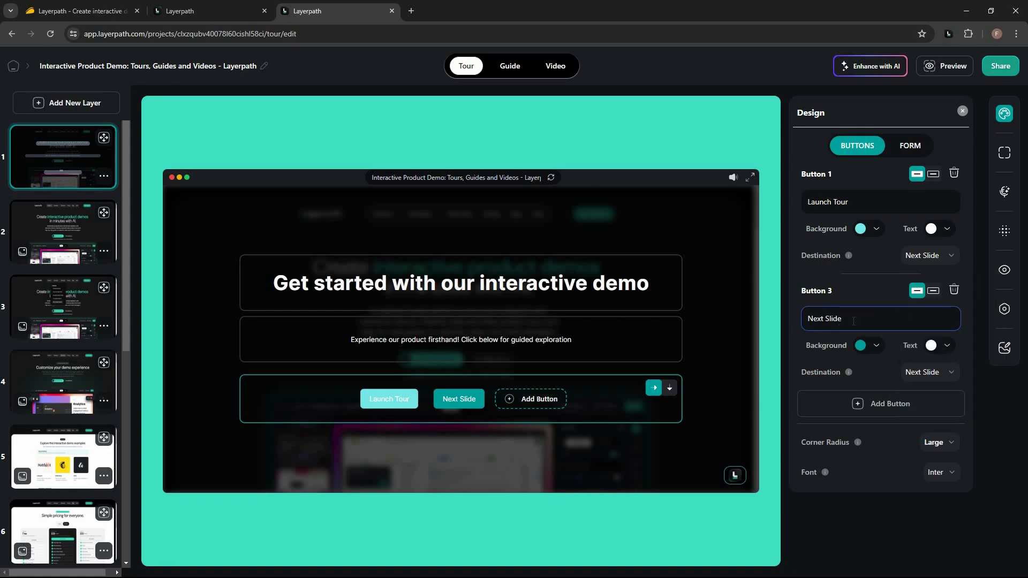
left_click(770, 312)
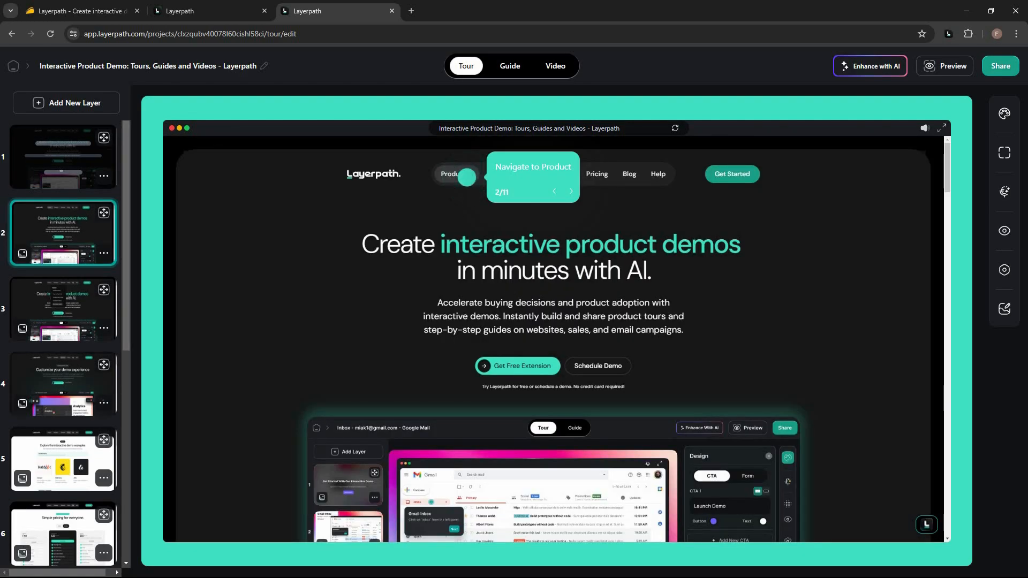
Step: Open the Navigate to Product tooltip's design options and examine the AI content and AI voiceover enhancement settings
left_click(533, 172)
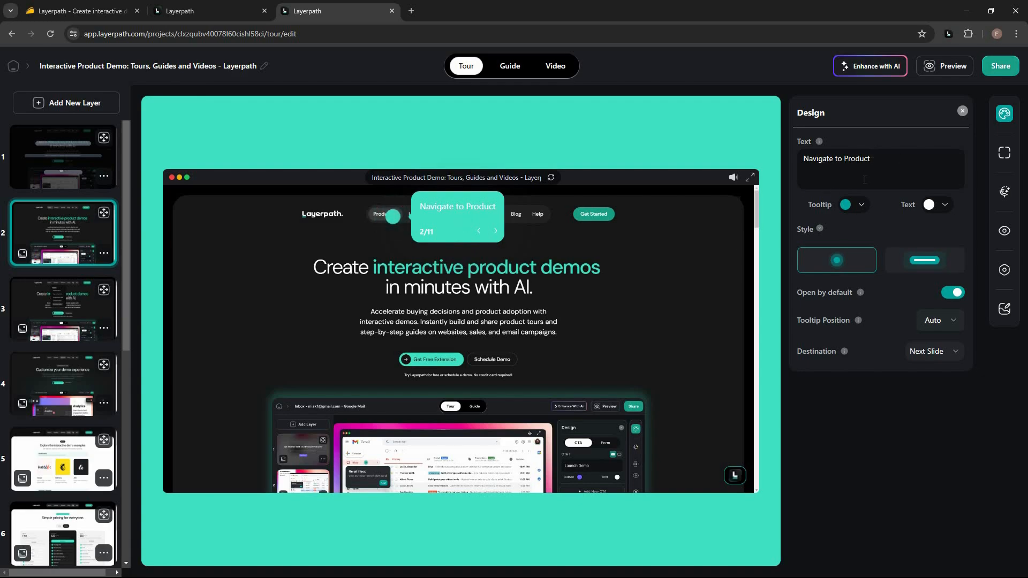
left_click(881, 67)
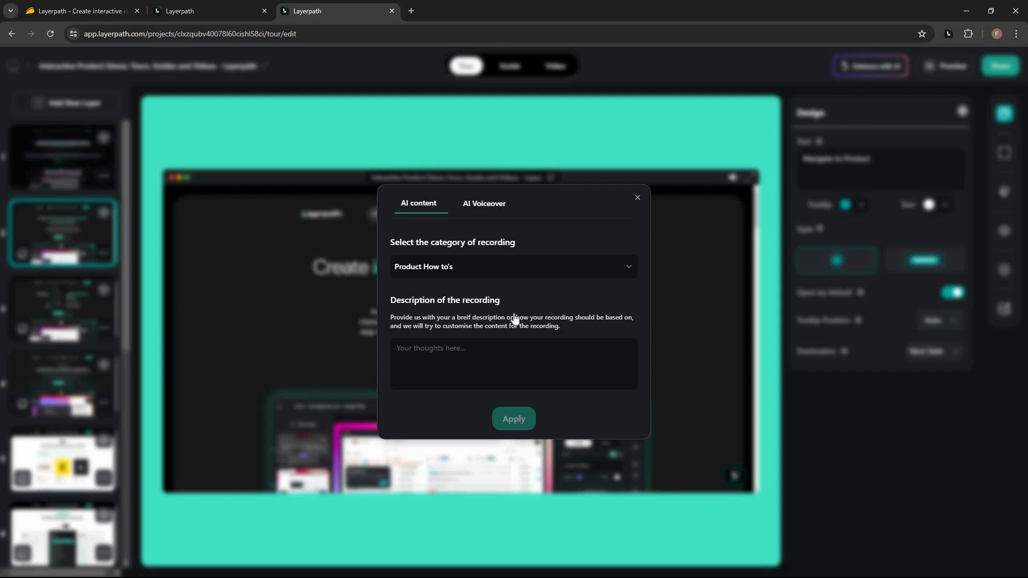
left_click(456, 272)
left_click(456, 299)
left_click(496, 209)
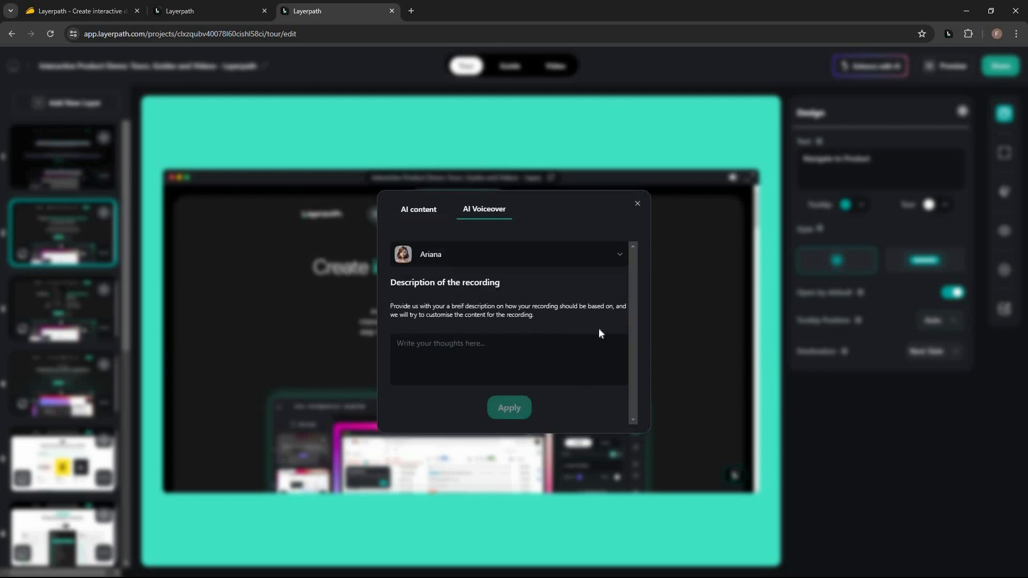
left_click(419, 209)
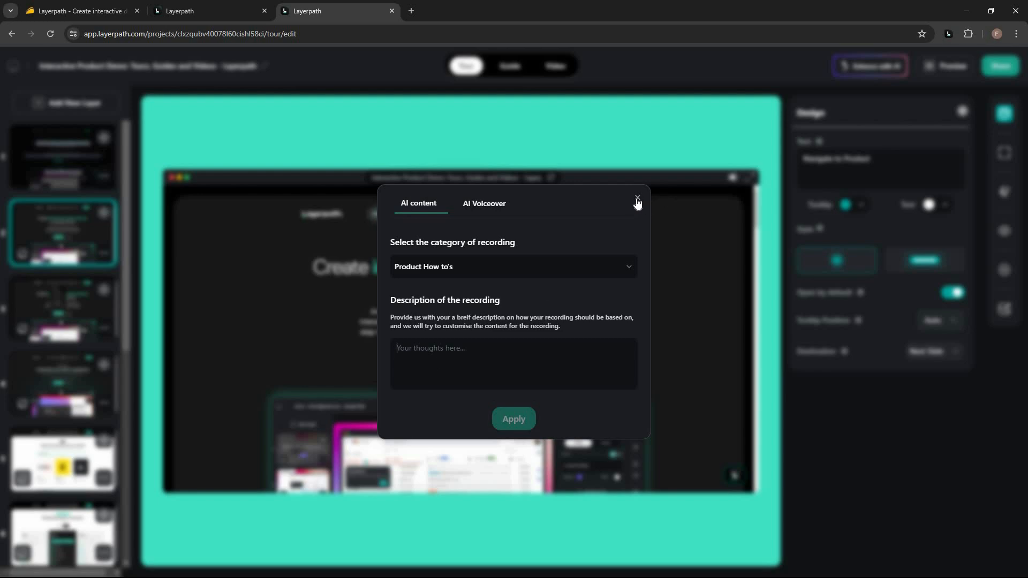
left_click(781, 426)
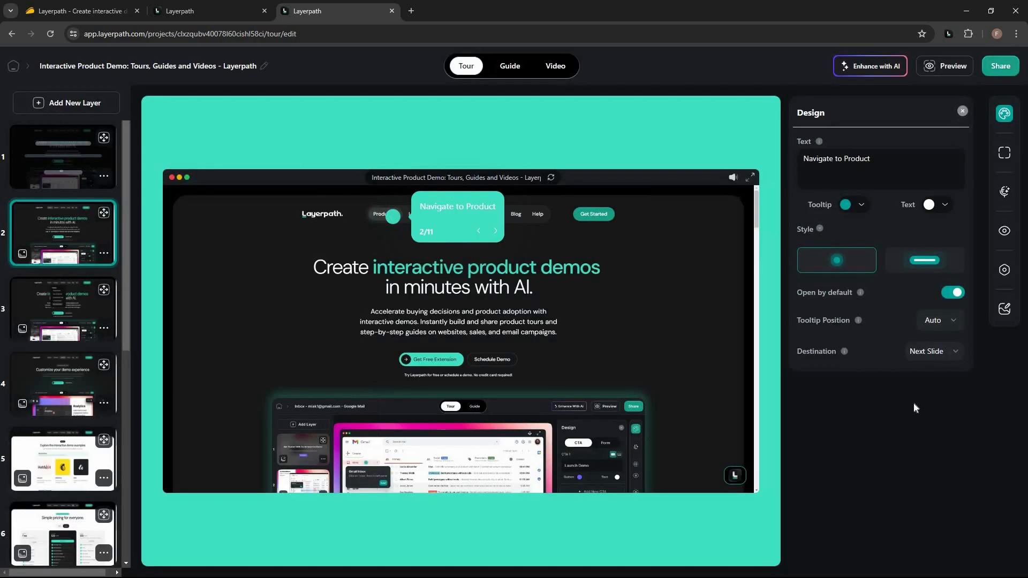
Step: Try the side-by-side layouts on the Navigate to Product layer and choose the one with the text beneath the image
left_click(1004, 114)
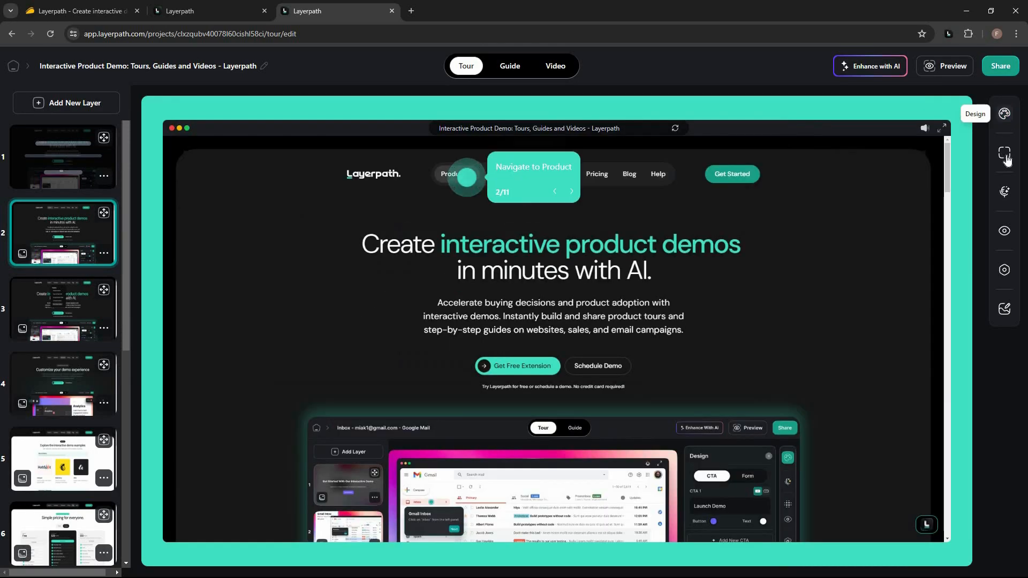
left_click(1005, 155)
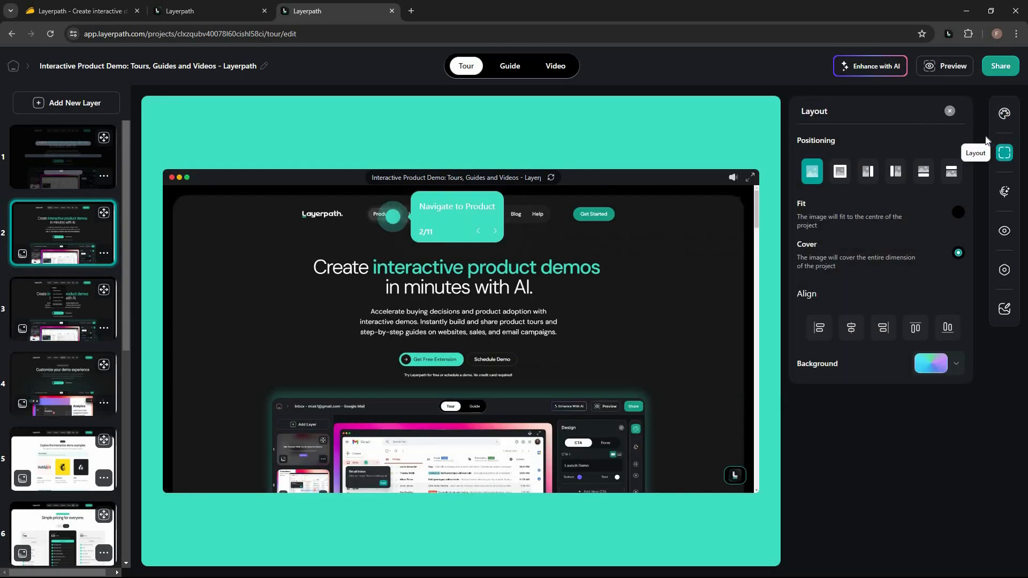
left_click(869, 172)
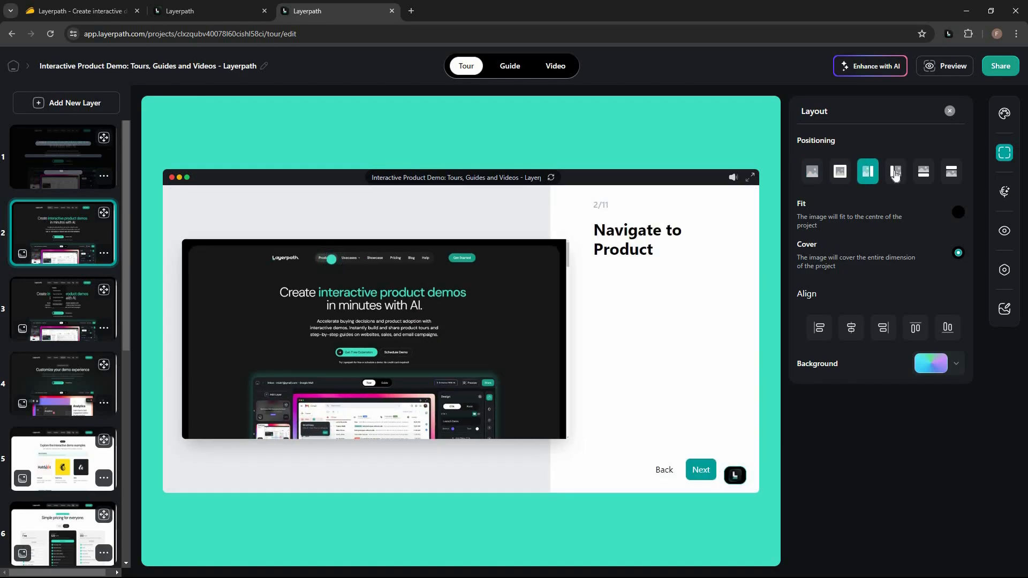
left_click(896, 172)
left_click(924, 171)
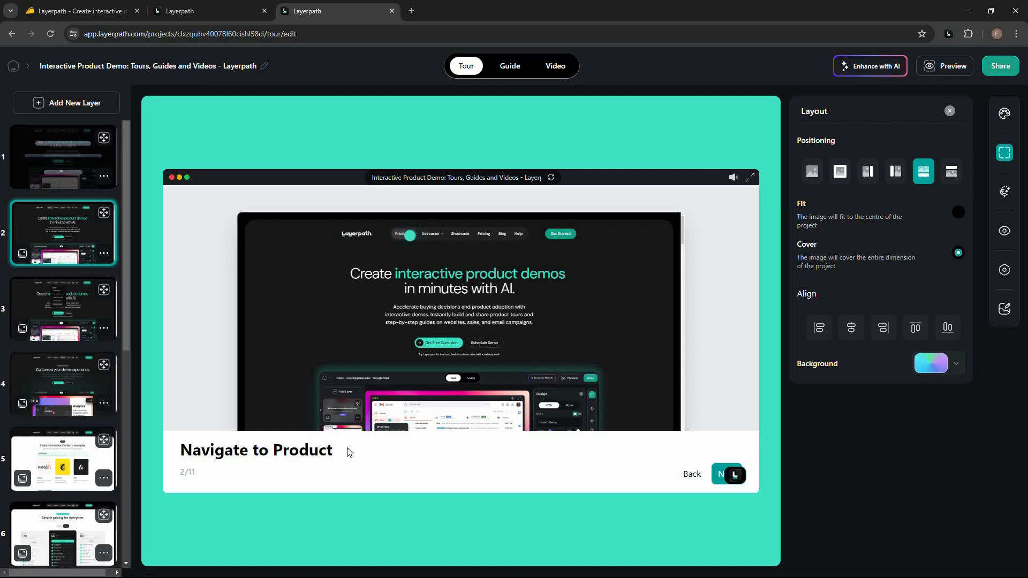
Step: Centre-align the Navigate to Product layer horizontally and give it the pink and purple abstract preset as background
left_click_drag(310, 451, 430, 258)
left_click(421, 247)
left_click(958, 213)
left_click(851, 329)
left_click(930, 365)
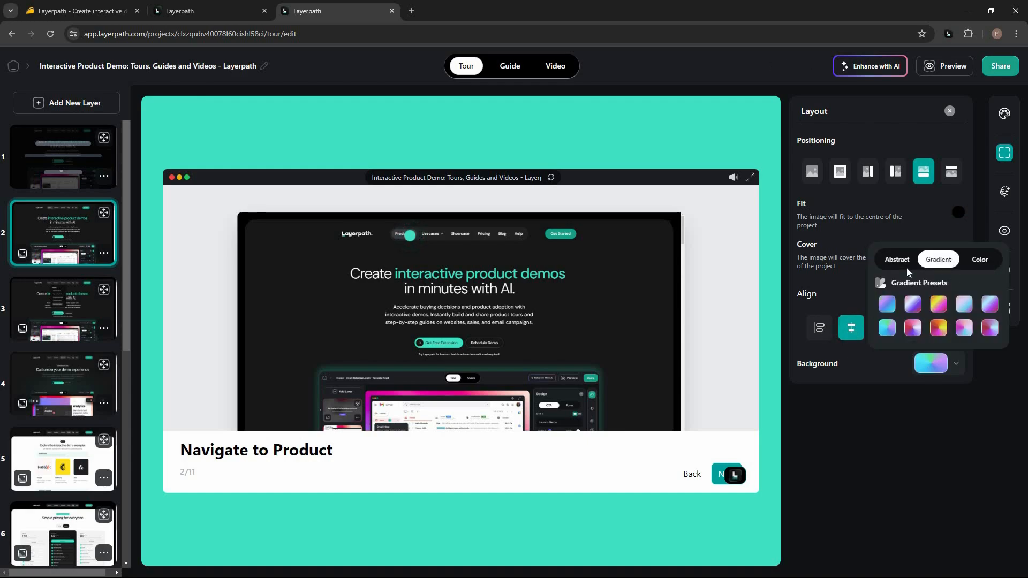
left_click(897, 263)
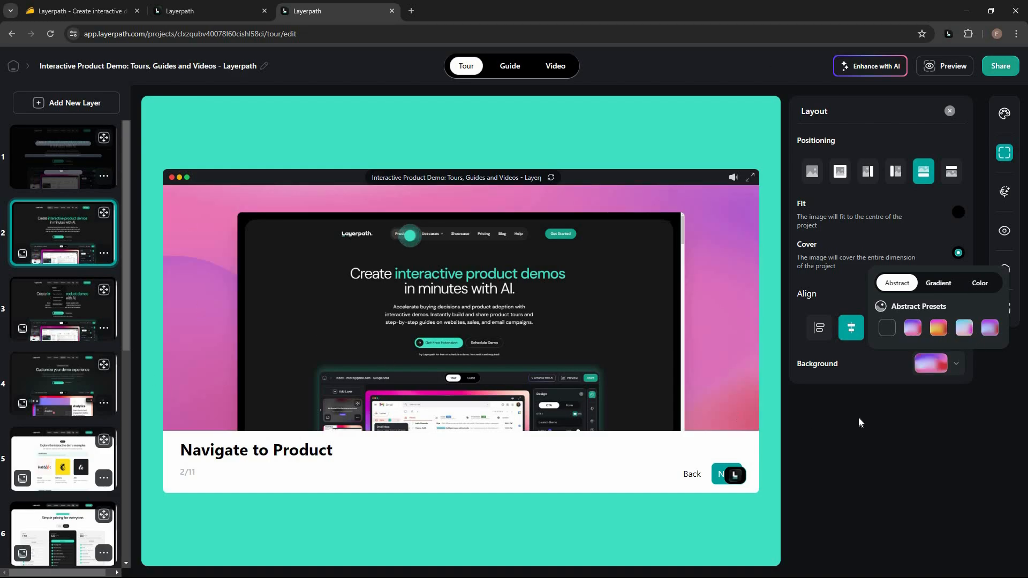
left_click(937, 432)
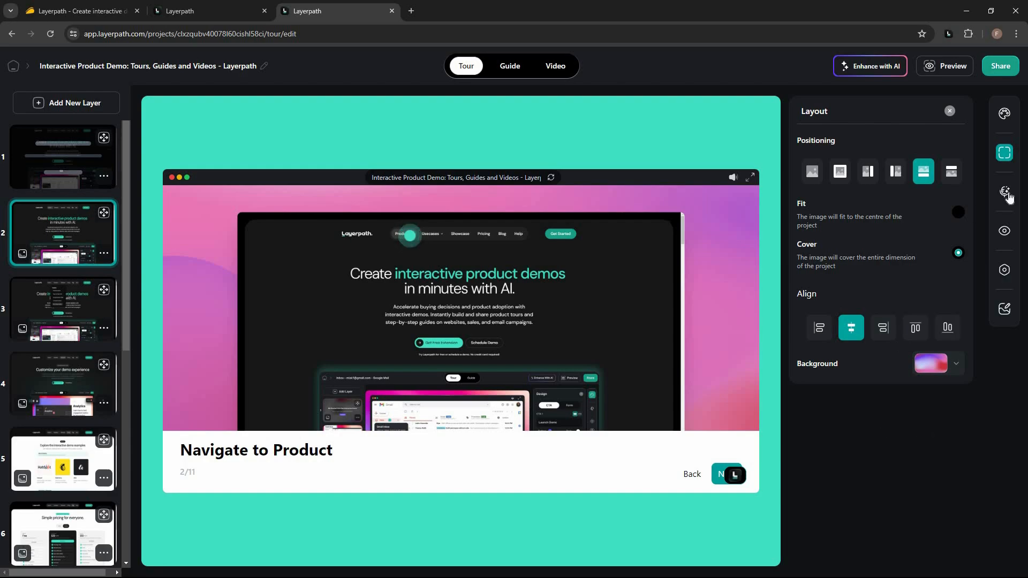
Step: Look through the AI voiceover, general, tooltip and hotspot settings, and hide and re-show the Navigate to Product layer
left_click(1005, 191)
left_click(822, 165)
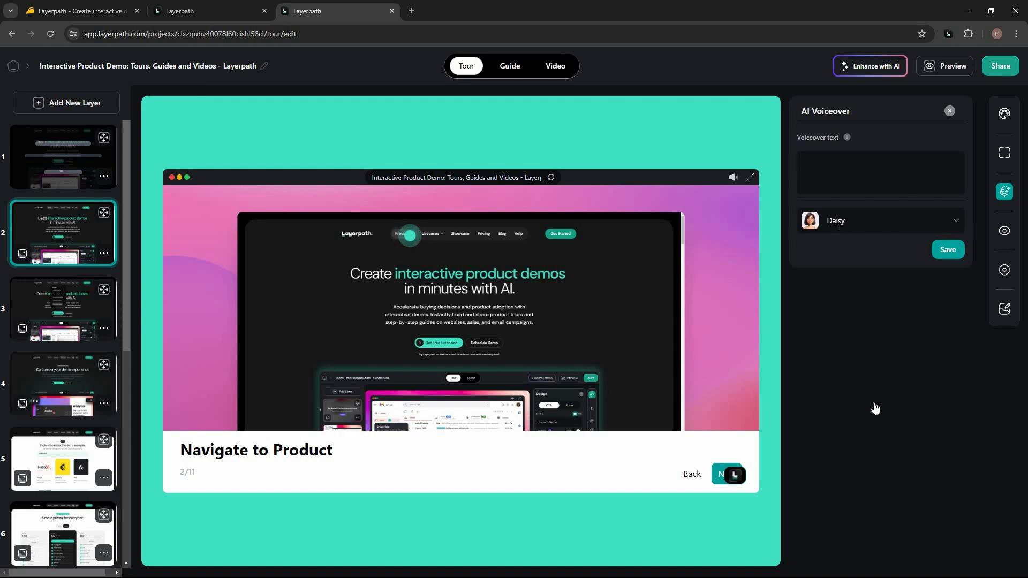
left_click(1006, 233)
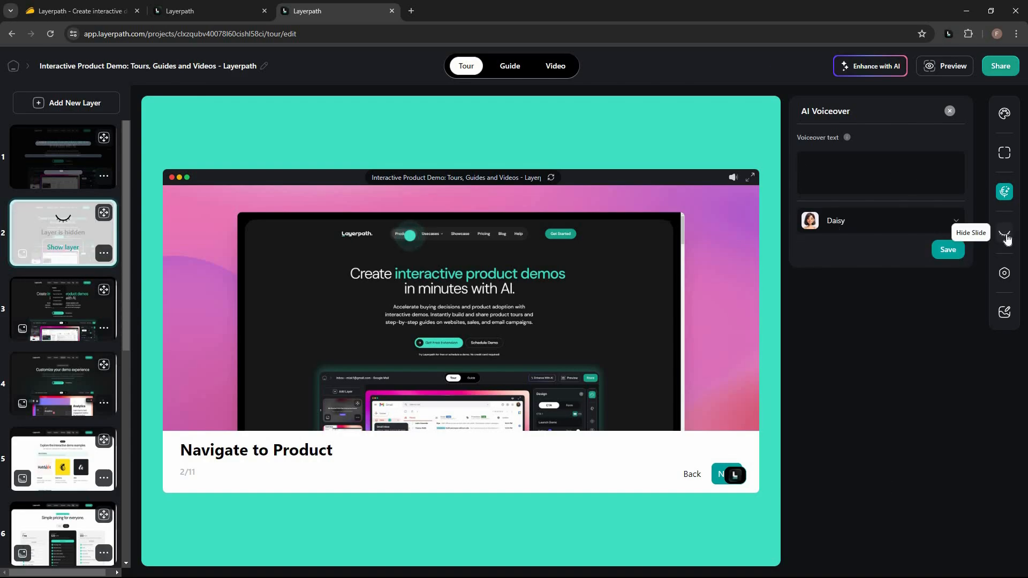
left_click(1008, 237)
left_click(1006, 275)
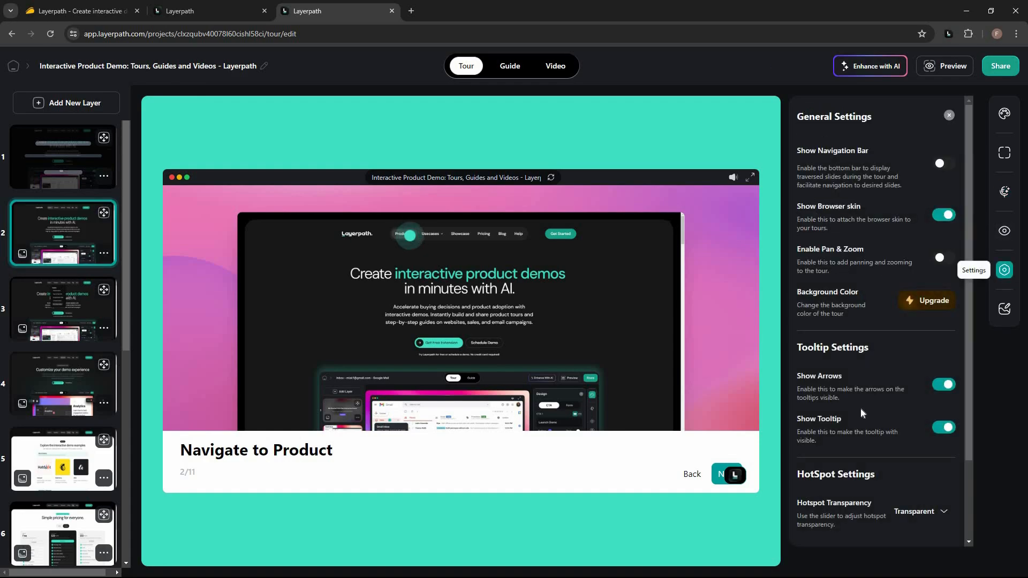
scroll(890, 454, "down", 2)
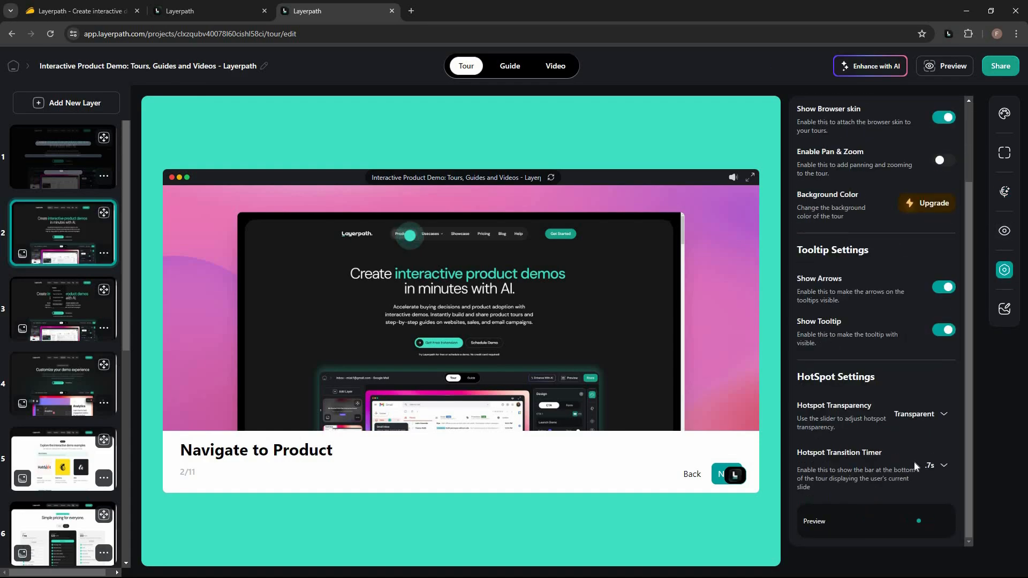
Step: Open the layer's screenshot for annotation, draw a wavy red Sharpie line beside the heading, and erase it
left_click(1002, 313)
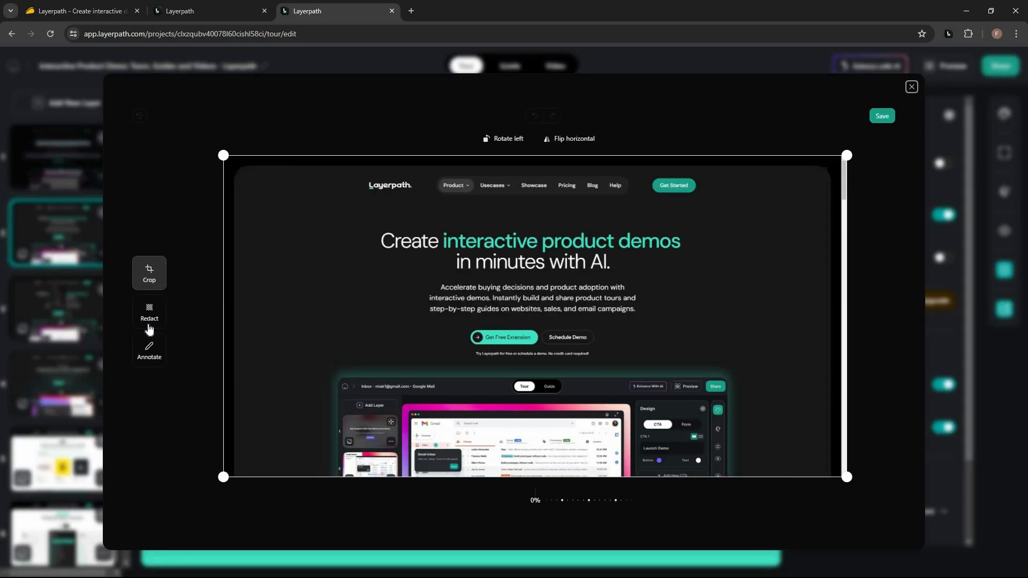
left_click(150, 313)
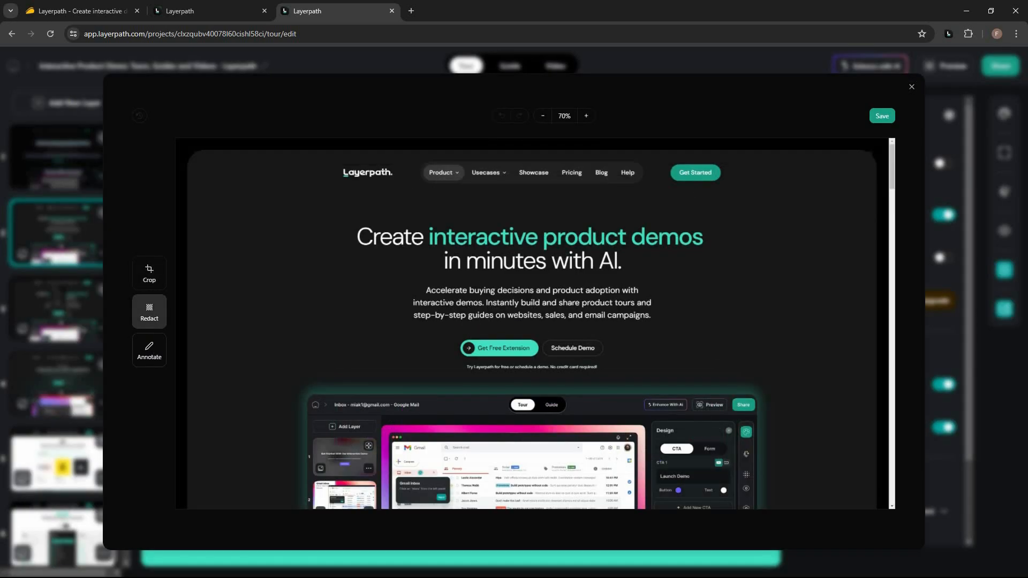
left_click(150, 350)
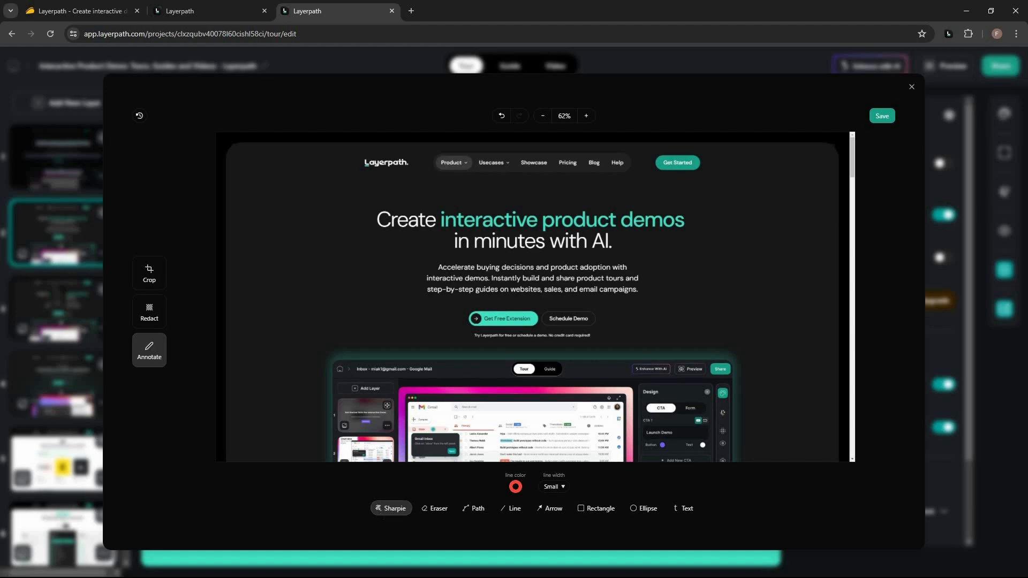
left_click_drag(750, 235, 784, 351)
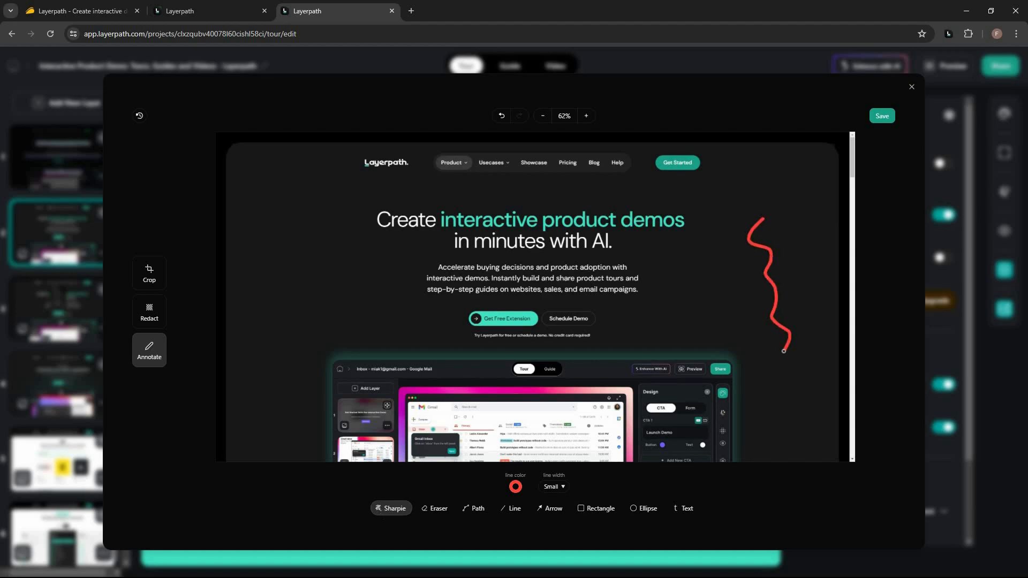
left_click(435, 509)
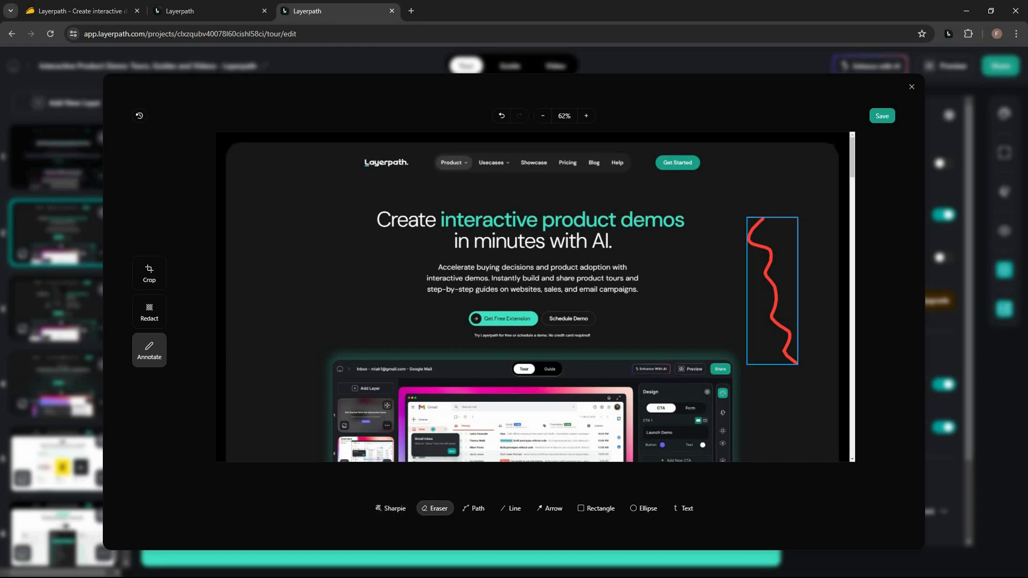
Step: Draw a red zigzag path with the Path tool from beside the heading to the Schedule Demo button and back outward
left_click(474, 509)
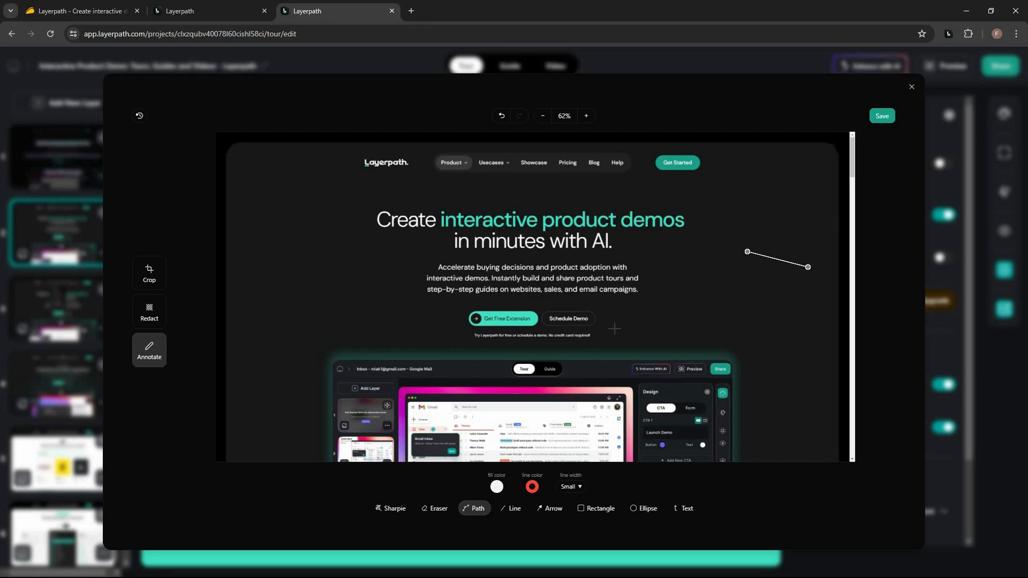
left_click(605, 309)
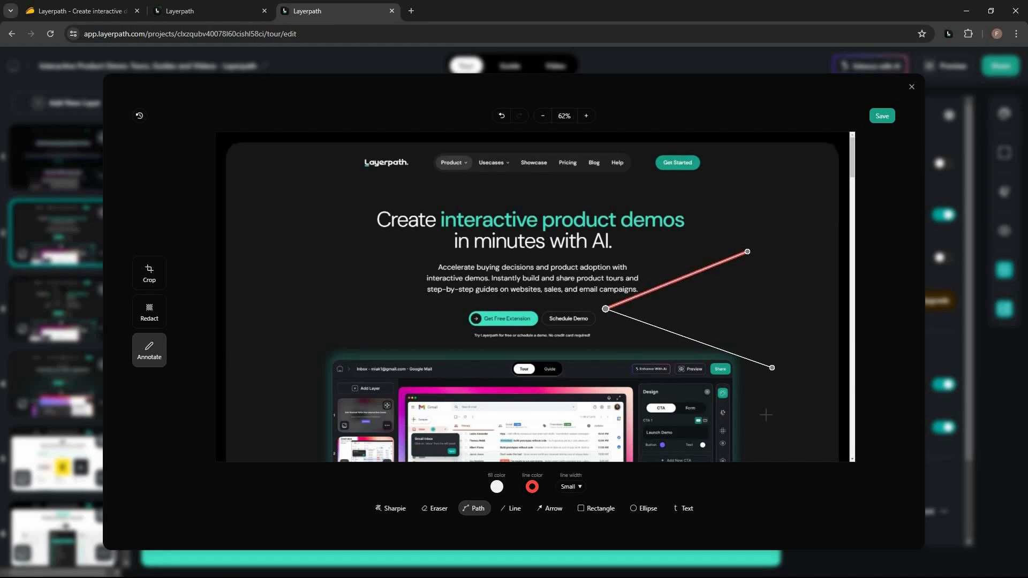
left_click(772, 368)
left_click(767, 415)
Step: Draw a short, nearly vertical red line near the screenshot's right edge and bring up the Rectangle and Ellipse tool options
left_click(511, 509)
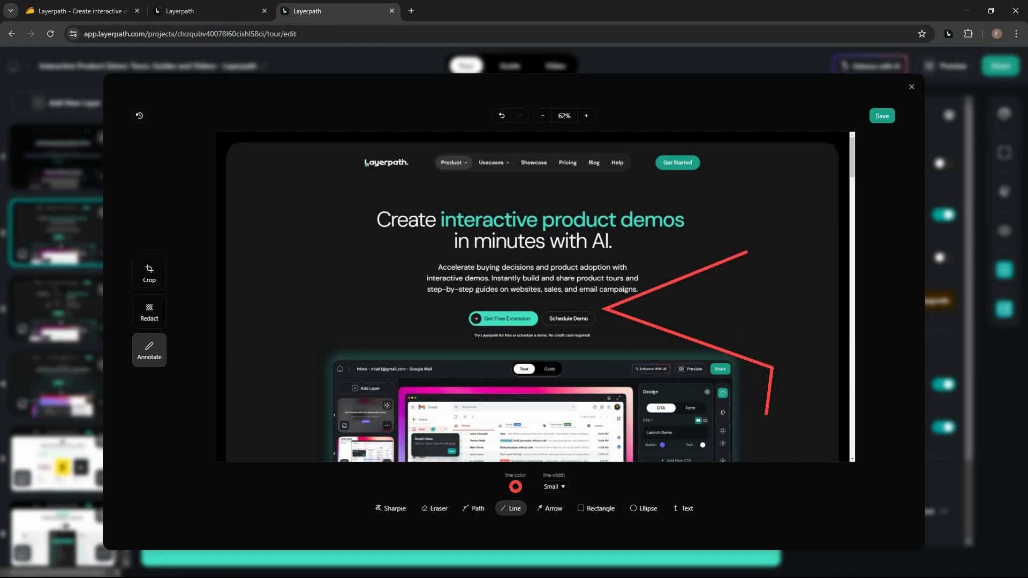
left_click_drag(798, 230, 801, 318)
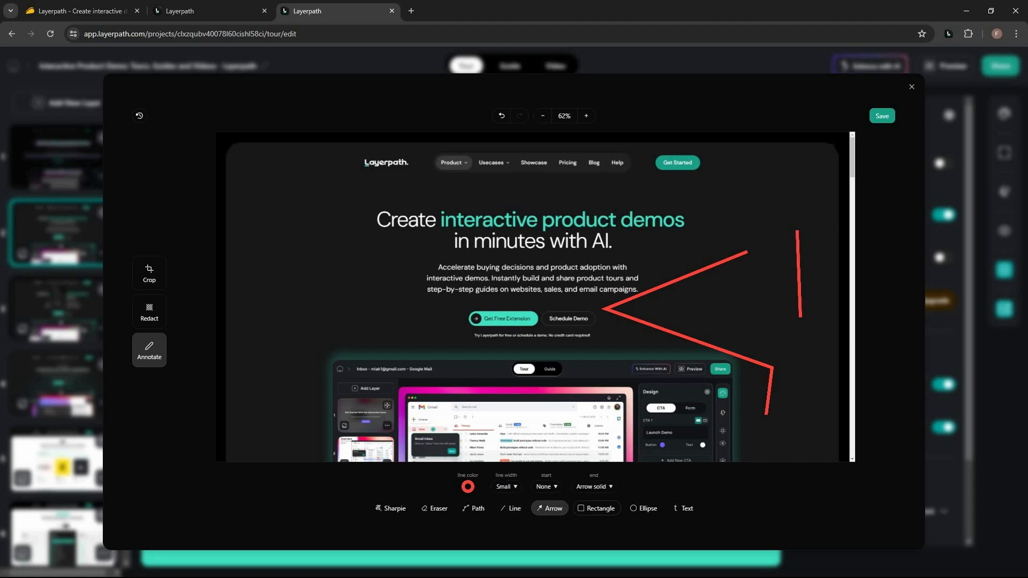
left_click(601, 509)
left_click(645, 510)
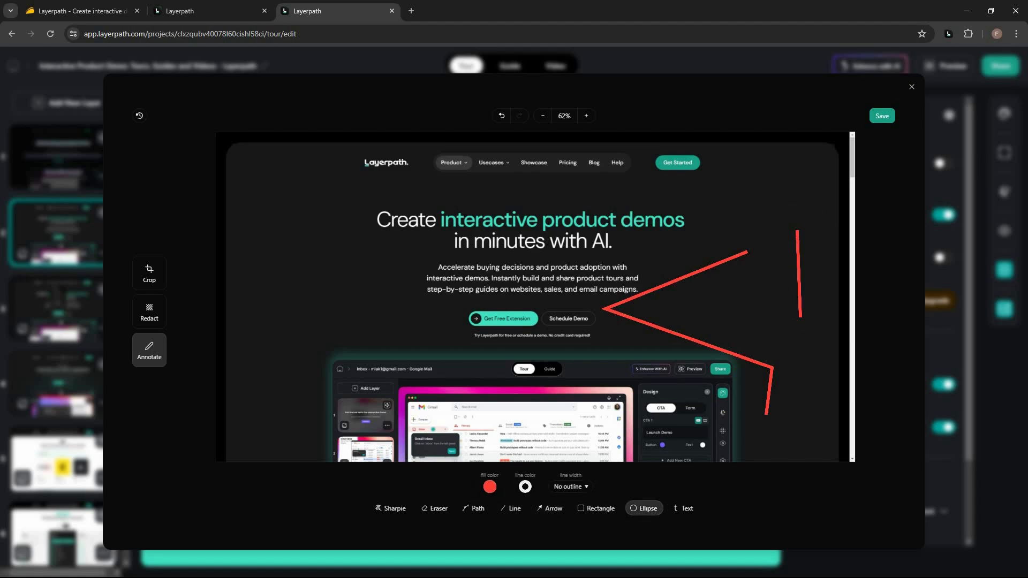
Step: Place a small red text box on the screenshot beside the Get Free Extension button and close the image editor without saving
left_click(685, 510)
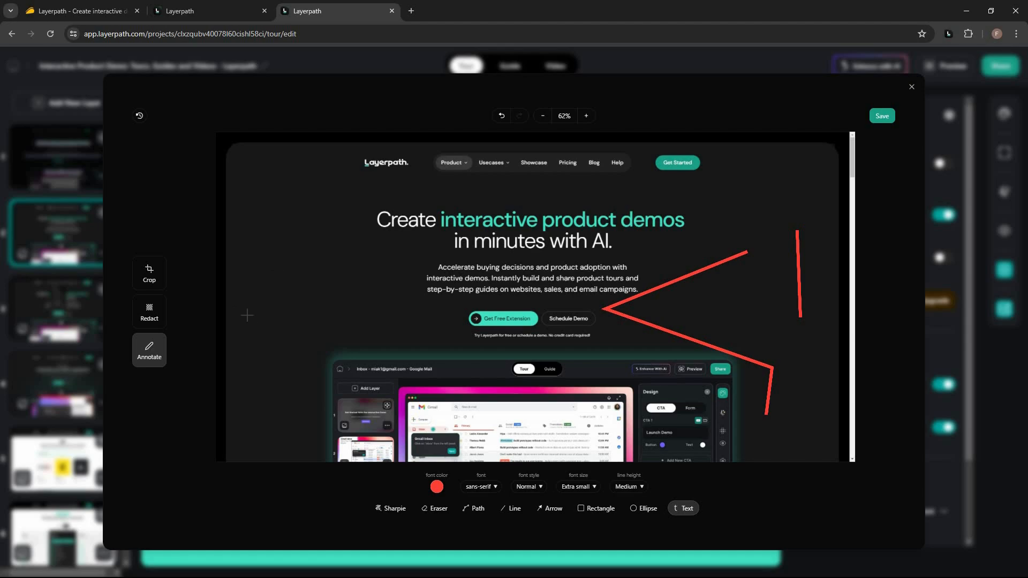
left_click_drag(241, 299, 284, 348)
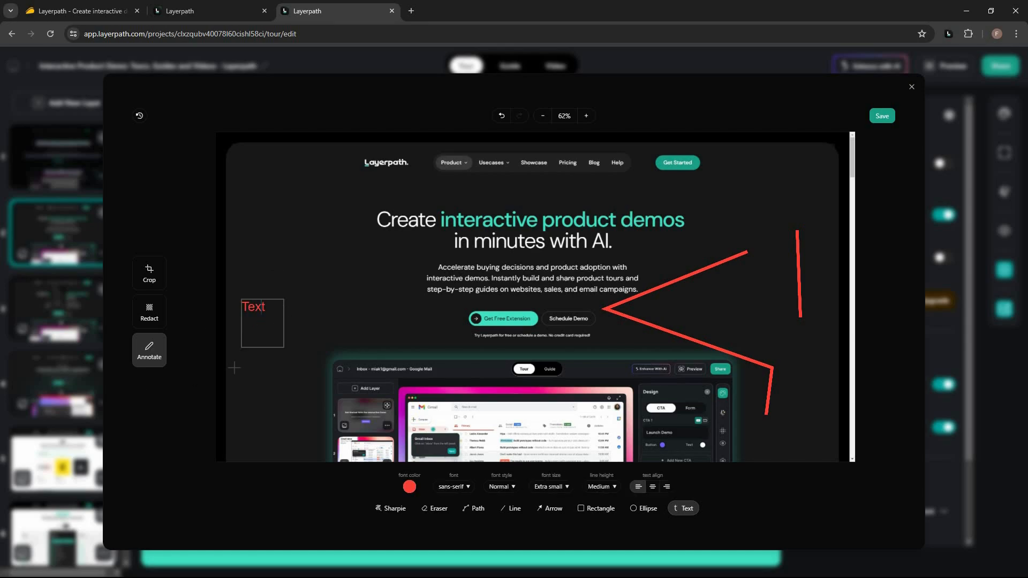
left_click(912, 87)
Step: Add a new empty layer after the second layer, look through the layer list, and return to the tour view
left_click(66, 102)
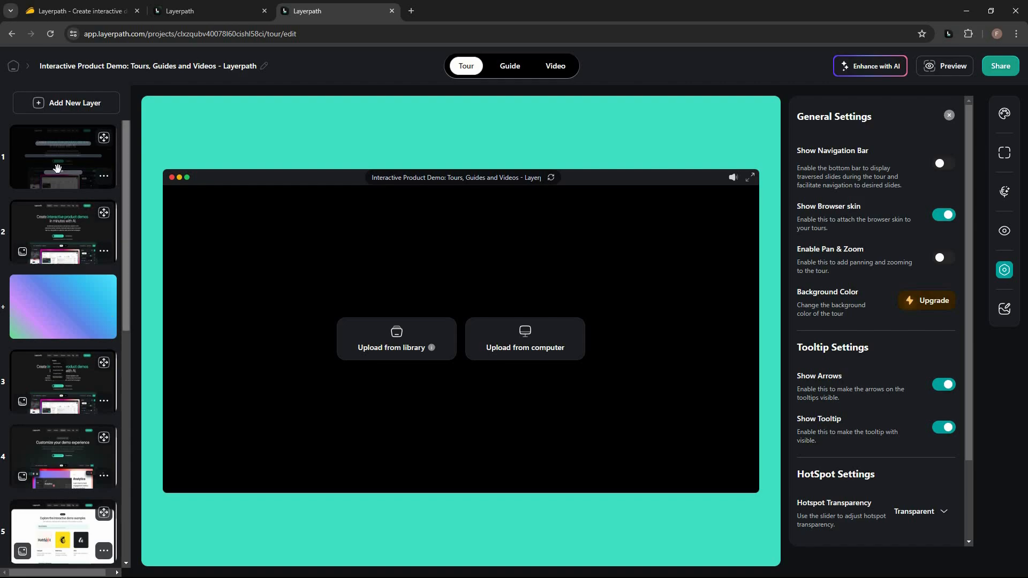
left_click(127, 515)
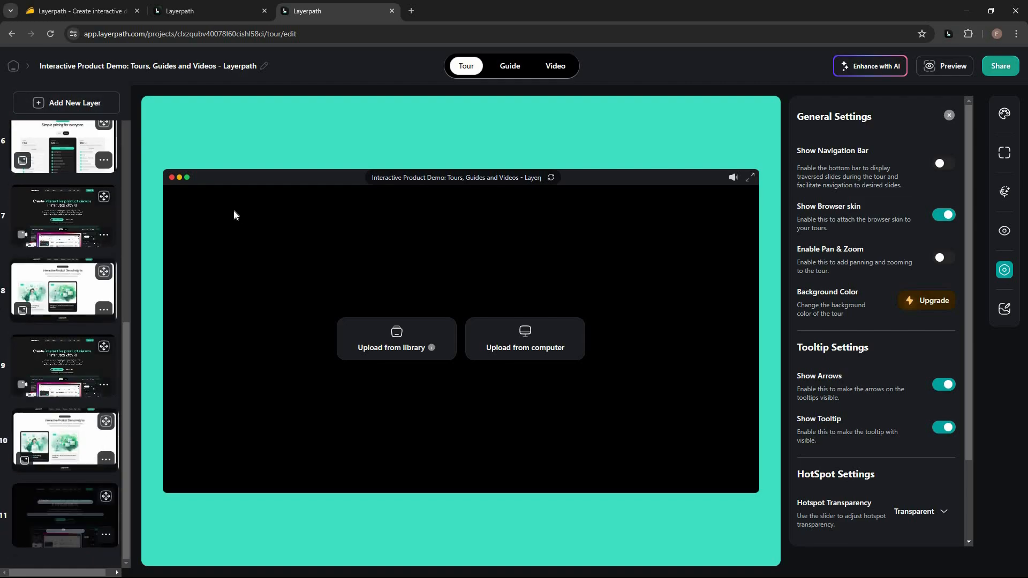
left_click(11, 34)
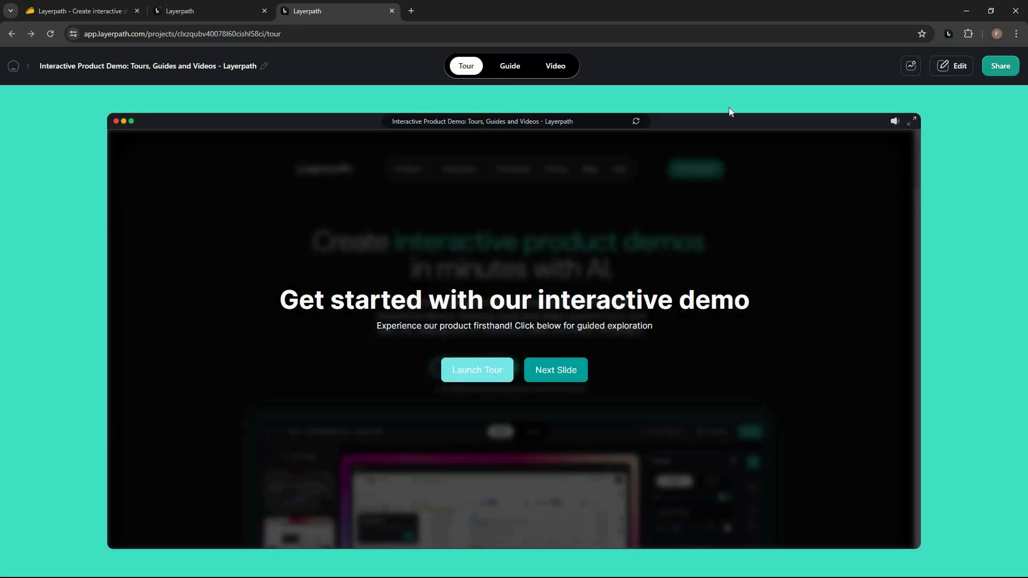
Step: Examine the tour's insights overview, including views, plays, completions and visitor breakdowns, and go back to the tour
left_click(915, 66)
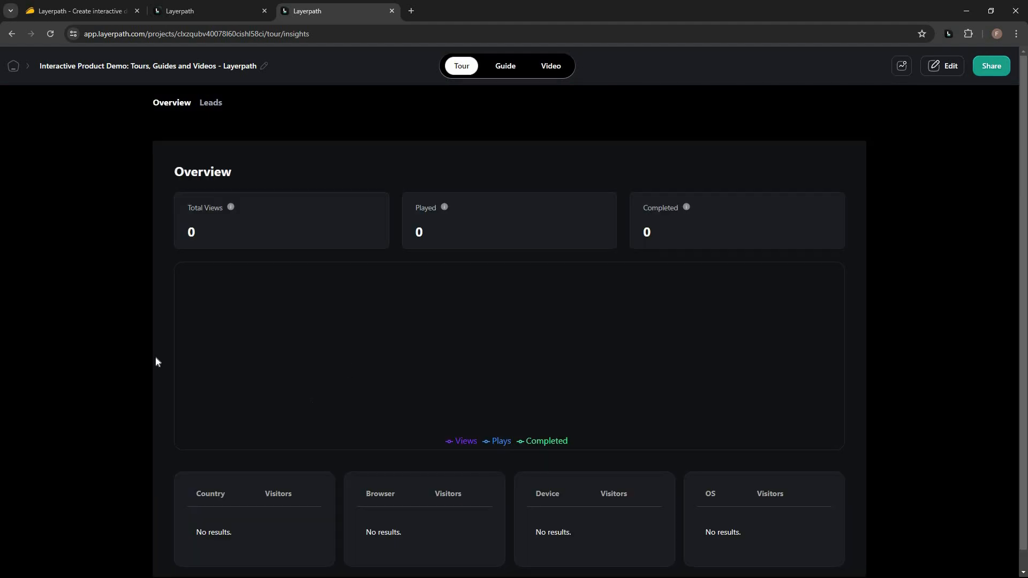
scroll(215, 229, "down", 1)
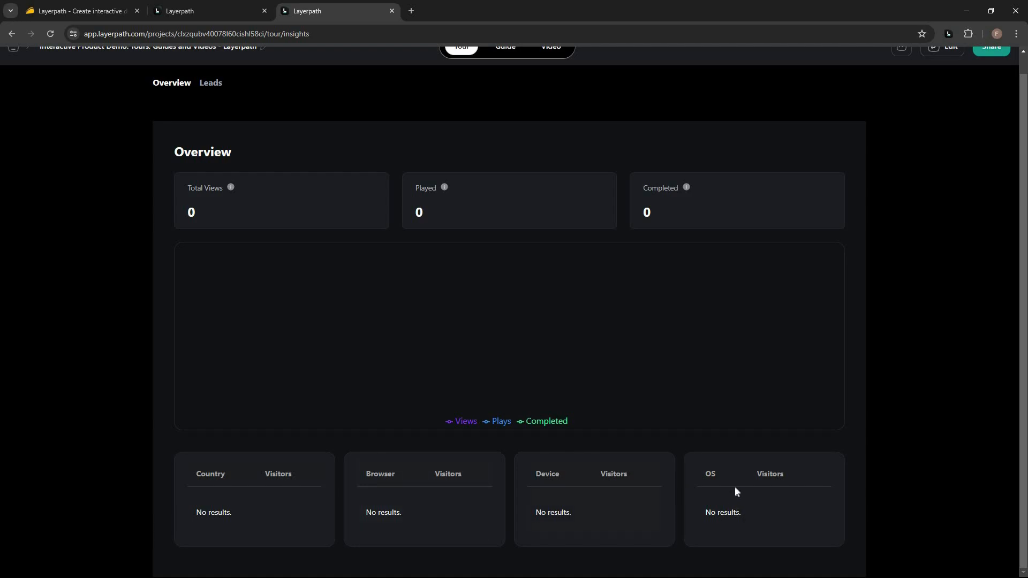
left_click(13, 31)
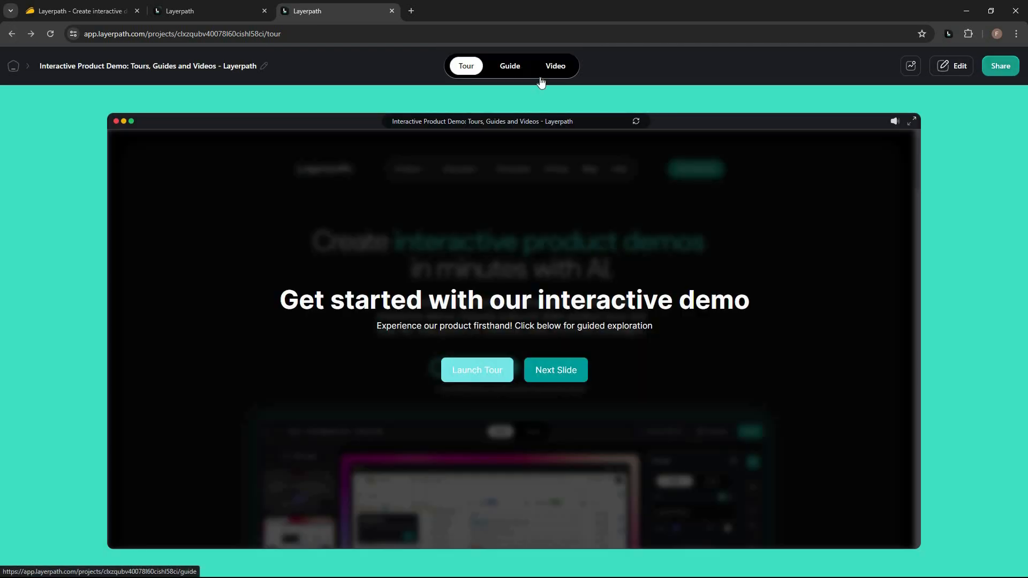
Step: Open the guide for editing and examine the first step's title and description fields and its screenshot's image editor
left_click(510, 66)
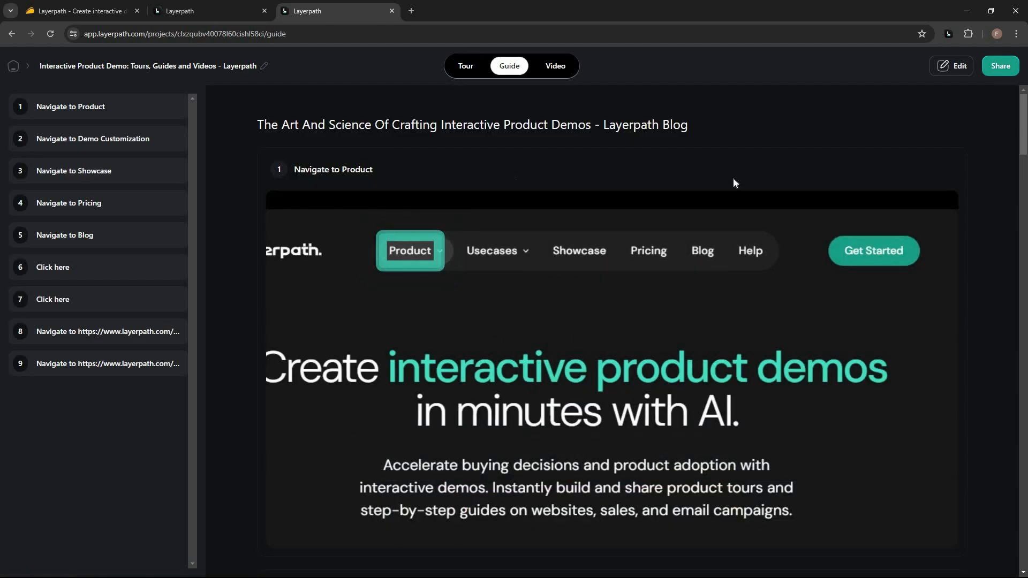
left_click(945, 67)
left_click(393, 190)
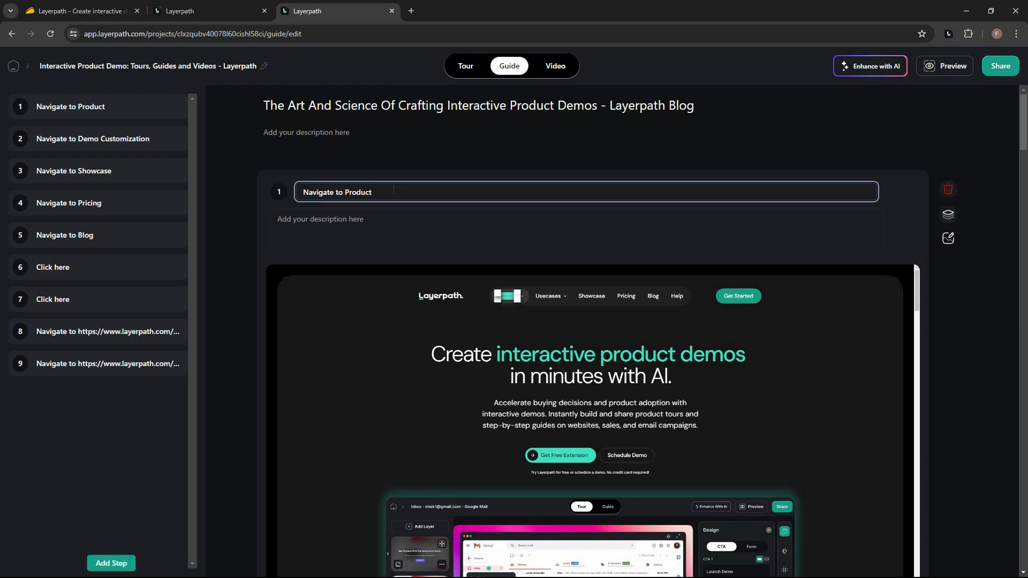
triple_click(394, 191)
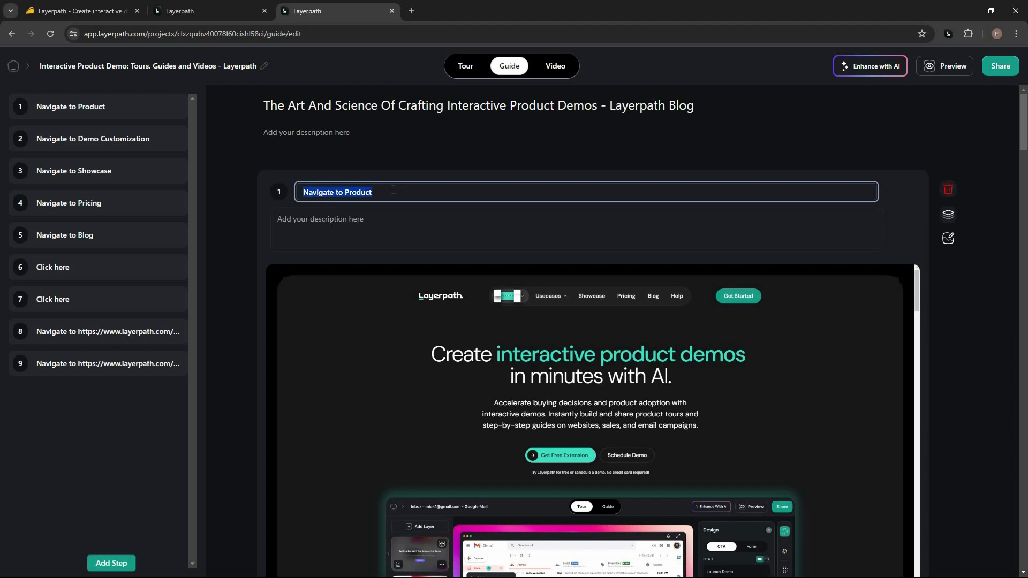
left_click(326, 225)
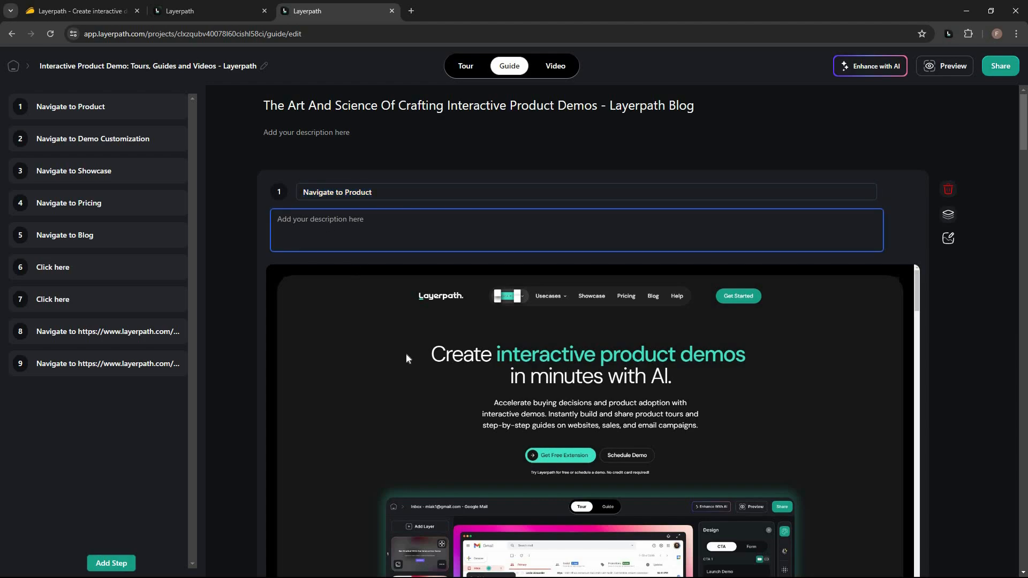
scroll(951, 186, "down", 1)
left_click(949, 185)
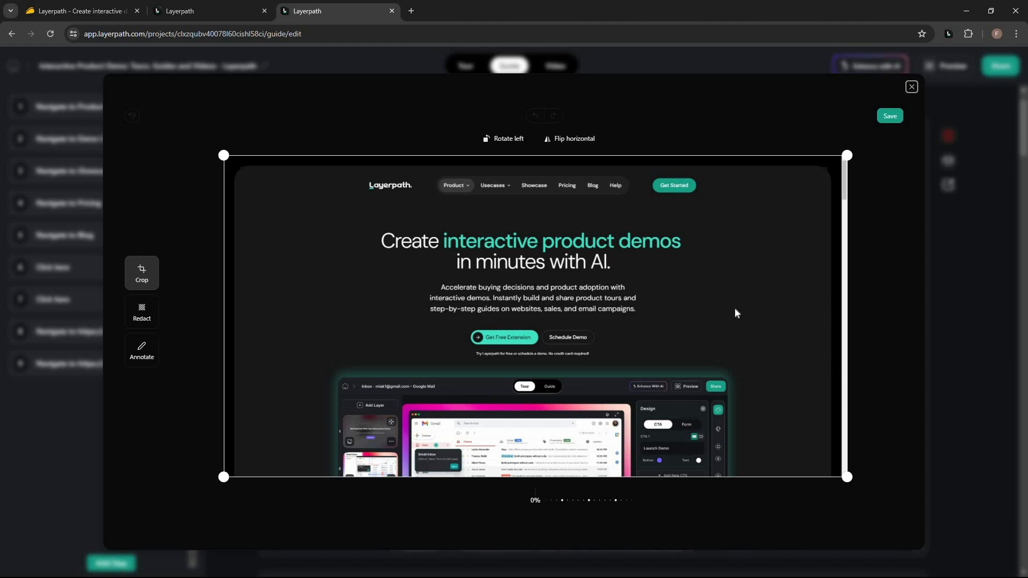
left_click(913, 87)
Step: Switch to the video editor and look through the closing slide and the main recording slide
left_click(557, 67)
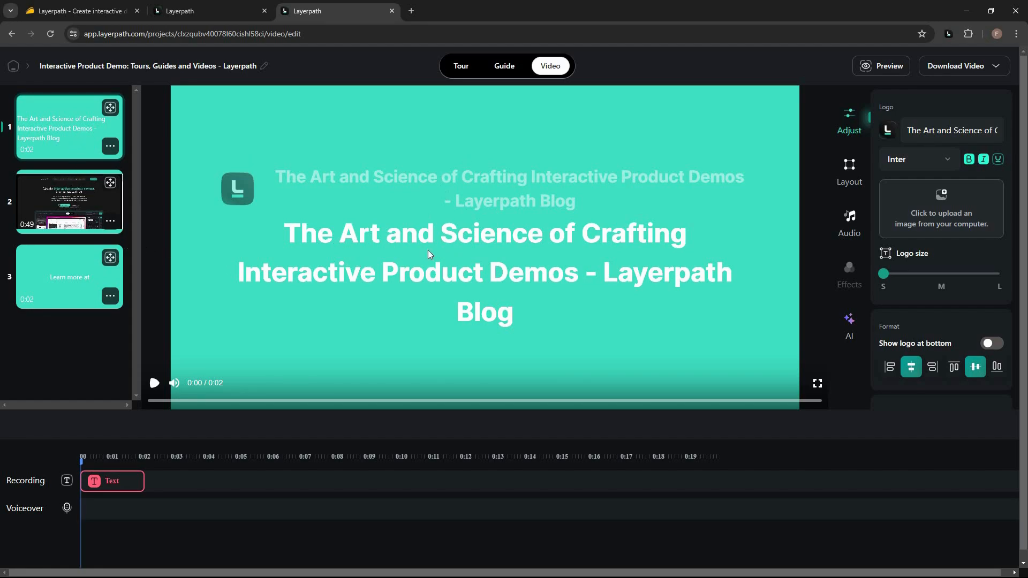
left_click(67, 194)
left_click(74, 279)
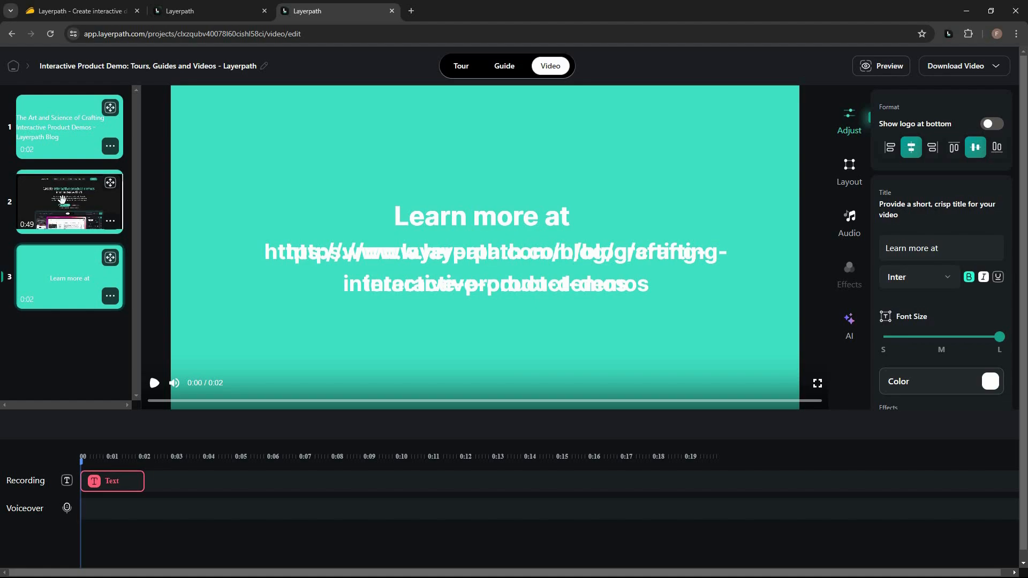
left_click(62, 216)
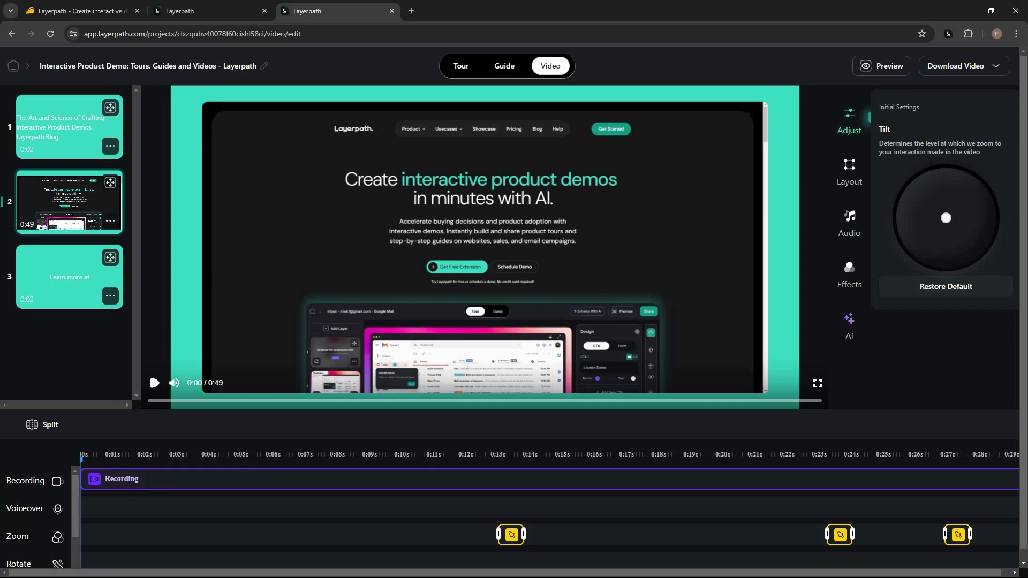
Step: Examine the first zoom effect on the recording's timeline, the remaining effect tracks and the AI subtitle option
mouse_move(512, 537)
left_click(525, 532)
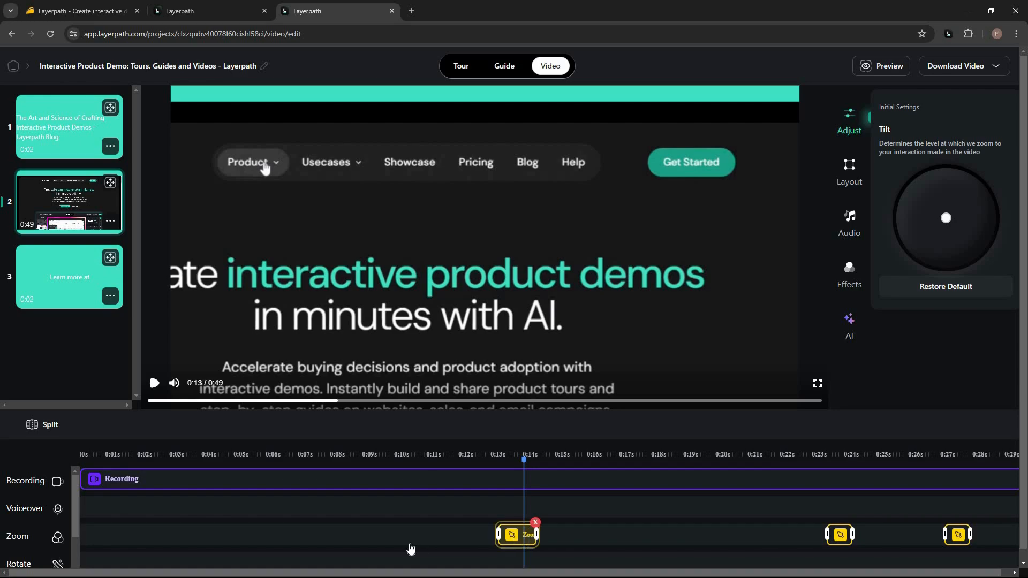
scroll(188, 542, "down", 2)
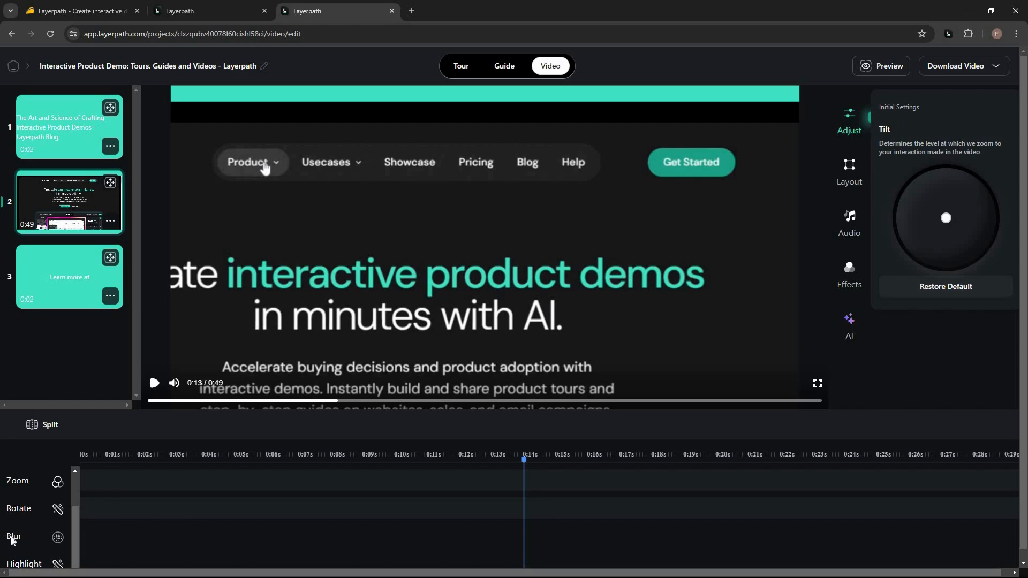
scroll(29, 538, "up", 1)
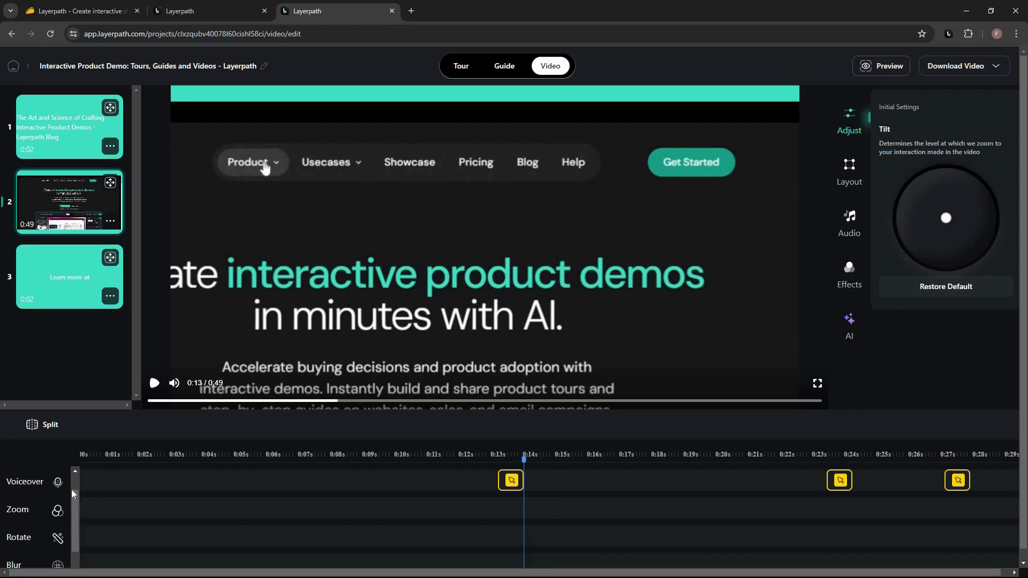
scroll(44, 512, "up", 1)
left_click(62, 536)
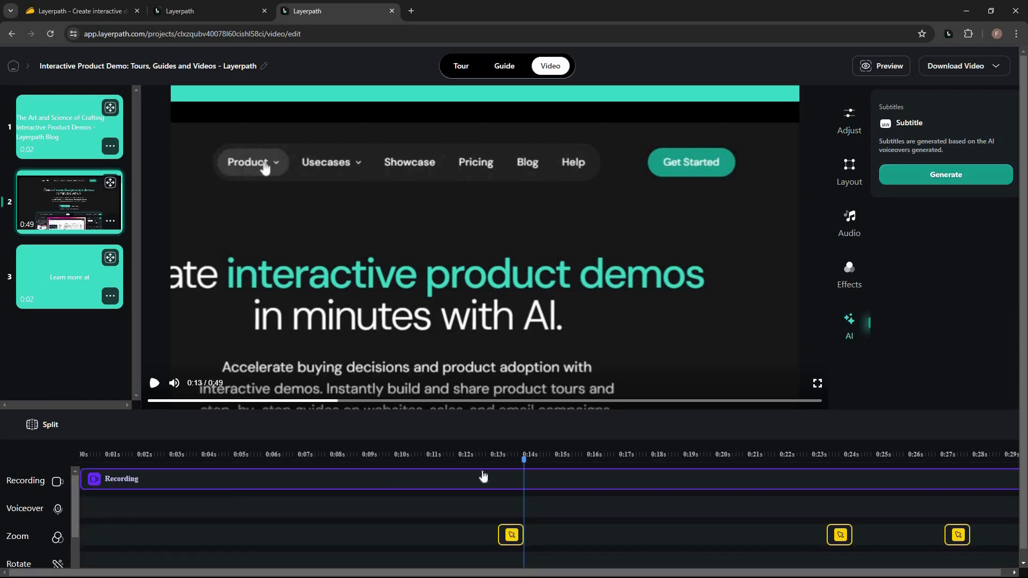
Step: Try a slight tilt on the recording and restore the default tilt
left_click(850, 127)
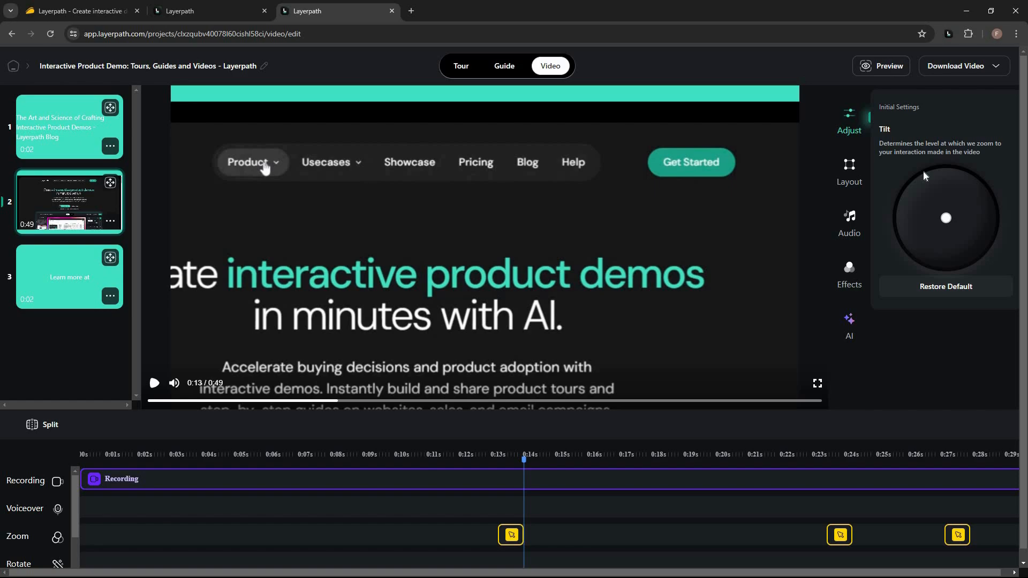
mouse_move(947, 218)
left_mouse_down()
mouse_move(917, 220)
mouse_move(949, 218)
left_mouse_up()
left_click(950, 289)
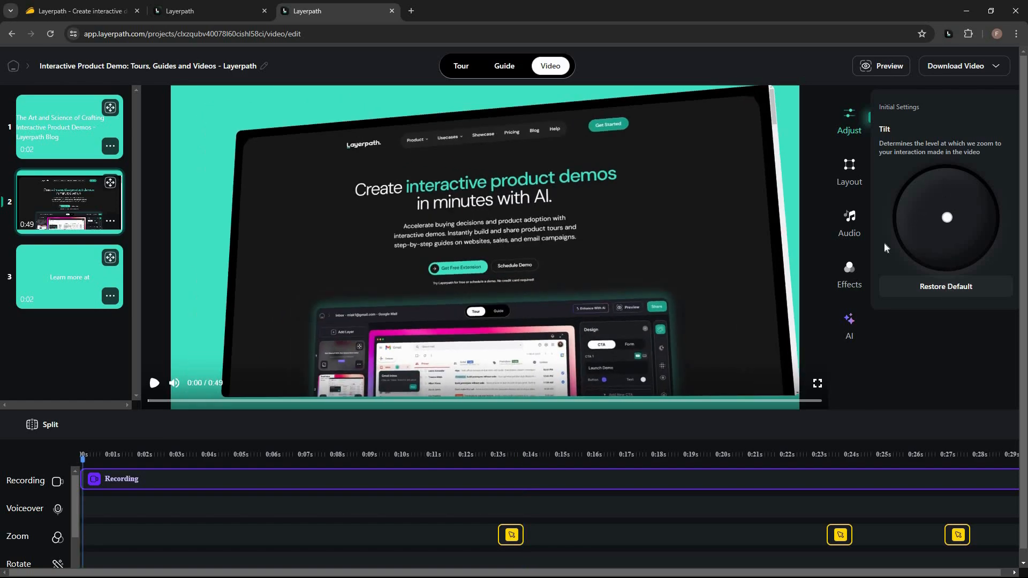
Step: Give the video an orange, magenta and yellow gradient background with a small stroke, and slightly adjust the recording's padding and rounded corners
left_click(855, 177)
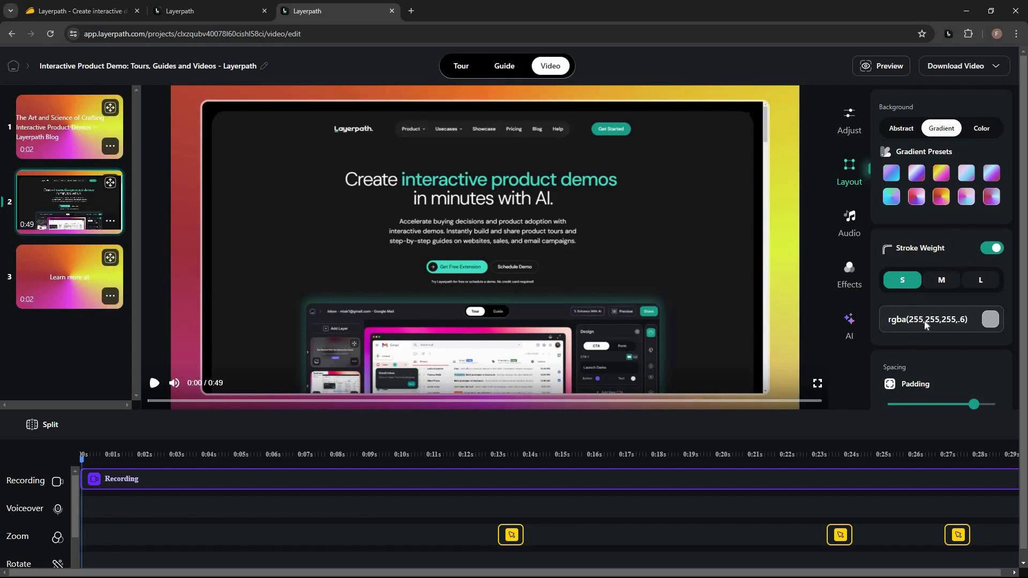
scroll(954, 380, "down", 1)
mouse_move(974, 352)
left_mouse_down()
mouse_move(953, 355)
mouse_move(981, 351)
left_mouse_up()
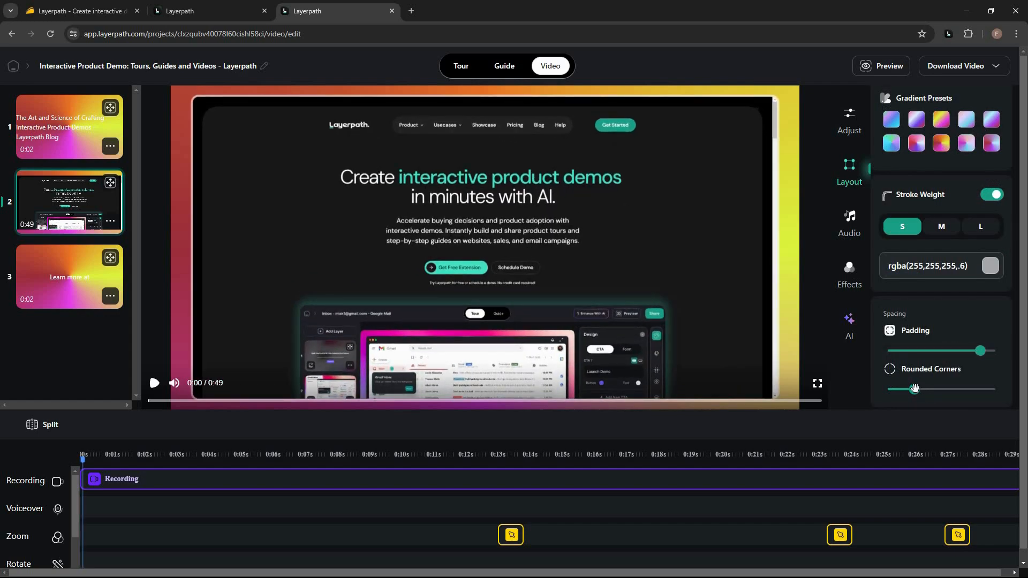
mouse_move(913, 390)
left_mouse_down()
mouse_move(927, 394)
mouse_move(916, 392)
left_mouse_up()
scroll(966, 366, "down", 2)
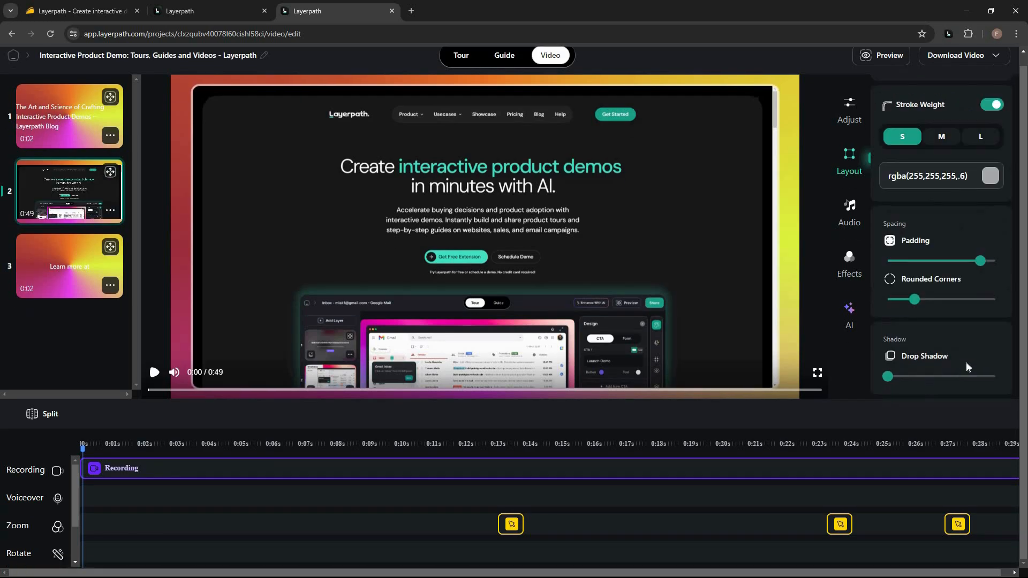
Step: Look through the background music choices and the zoom, tilt, redact and highlight effects
left_click(850, 214)
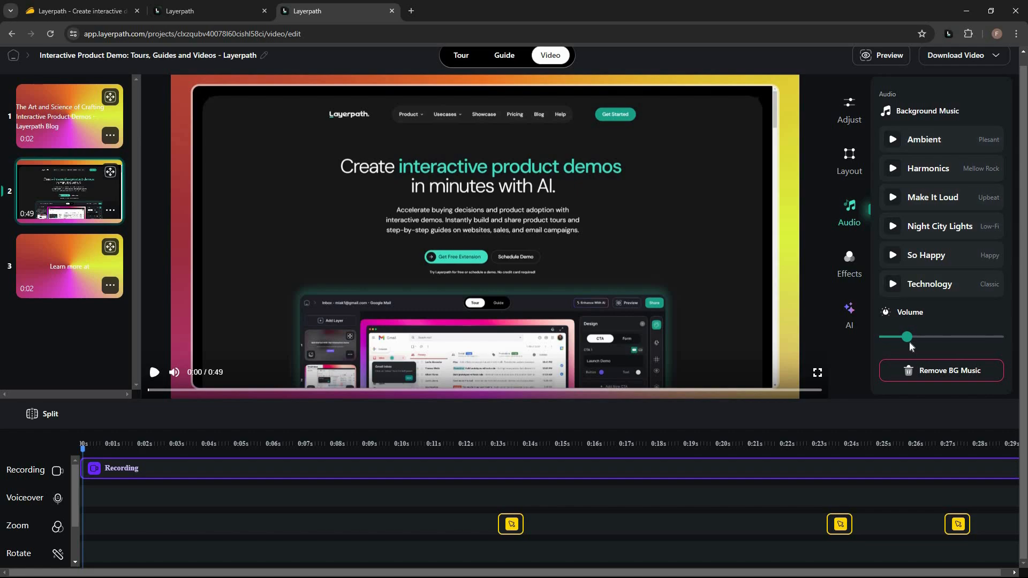
left_click(851, 262)
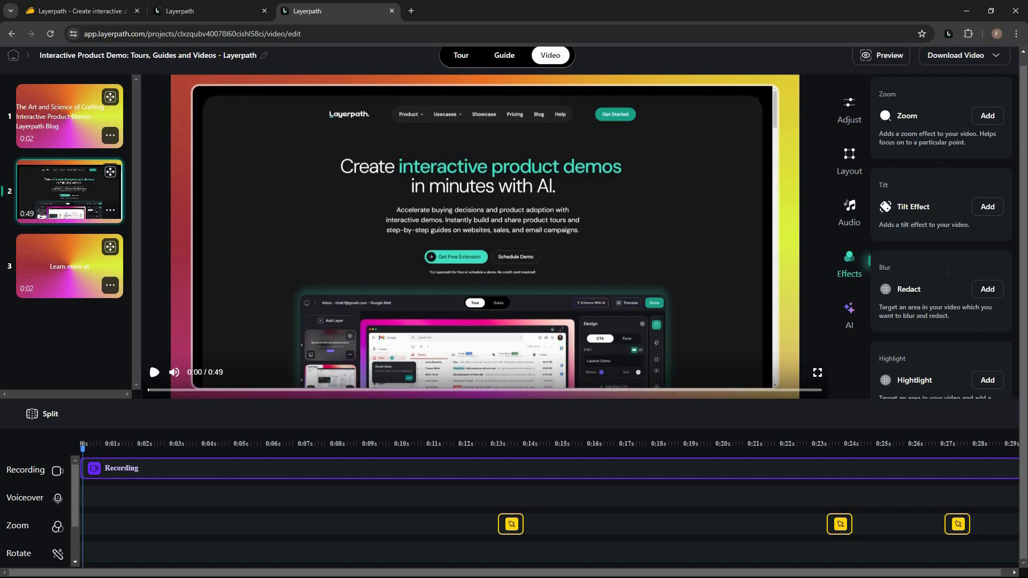
scroll(935, 361, "down", 1)
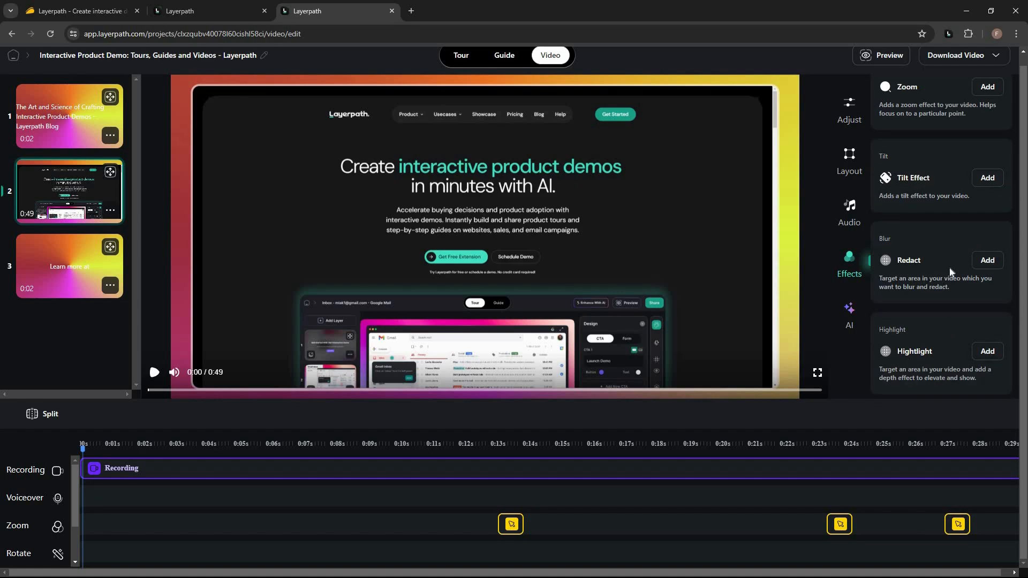
Step: Add a Redact blur over the Get Free Extension button in the recording and raise its intensity
left_click(988, 260)
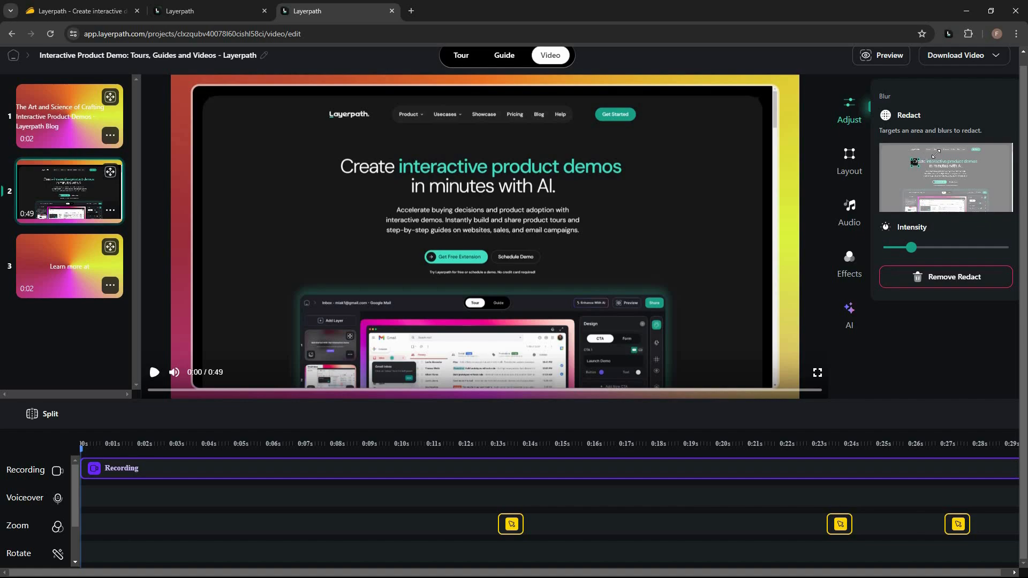
left_click_drag(920, 159, 941, 183)
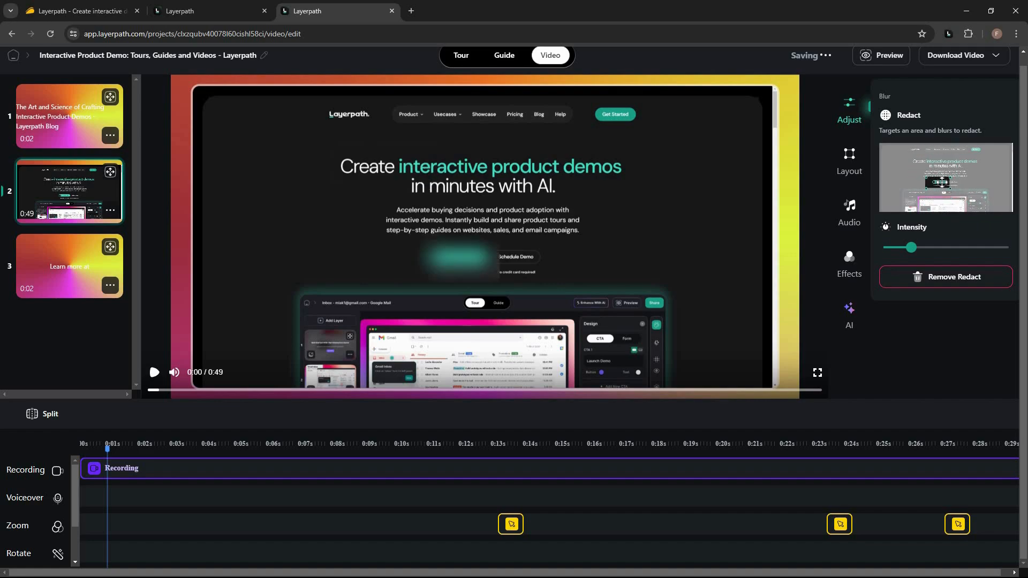
left_click(925, 250)
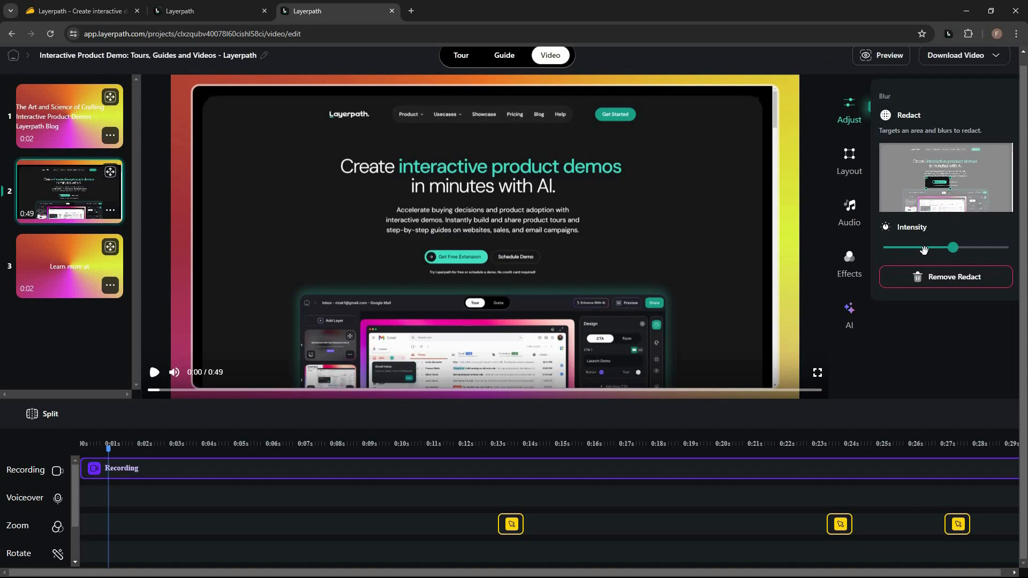
Step: Add an AI voiceover to the recording and look through the available voices, such as Ariana and Daisy
left_click(851, 316)
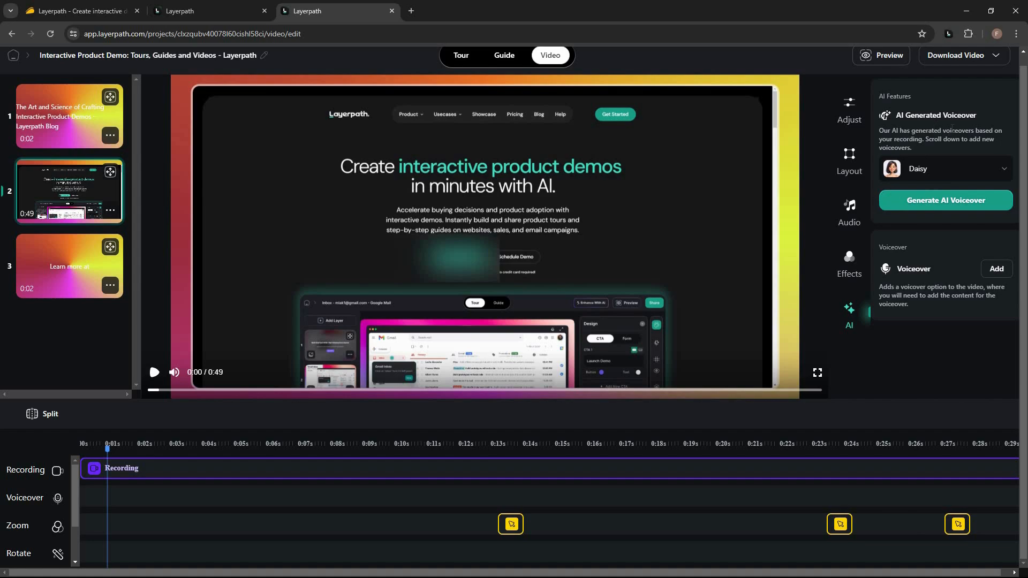
left_click(963, 183)
left_click(963, 219)
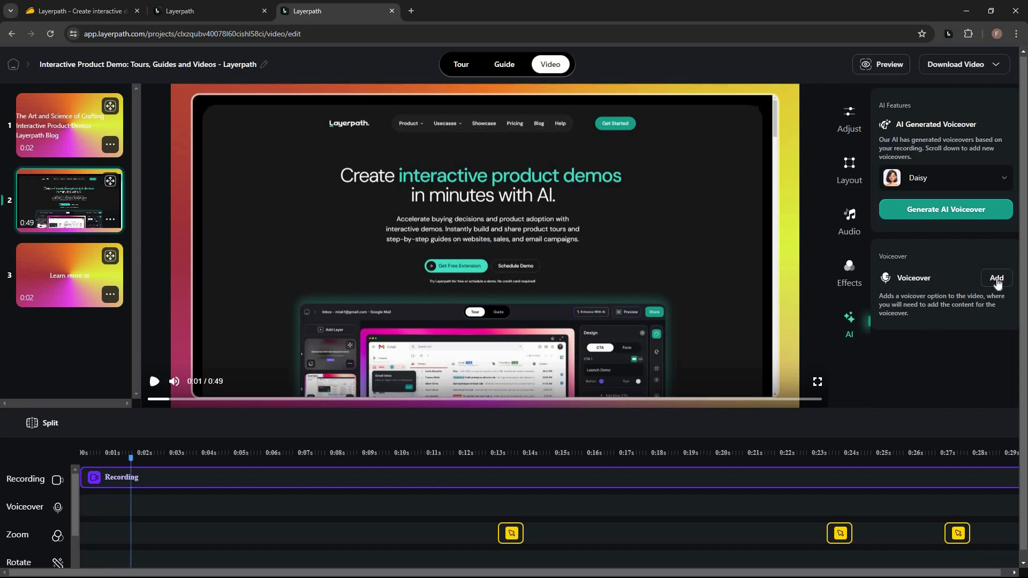
left_click(924, 208)
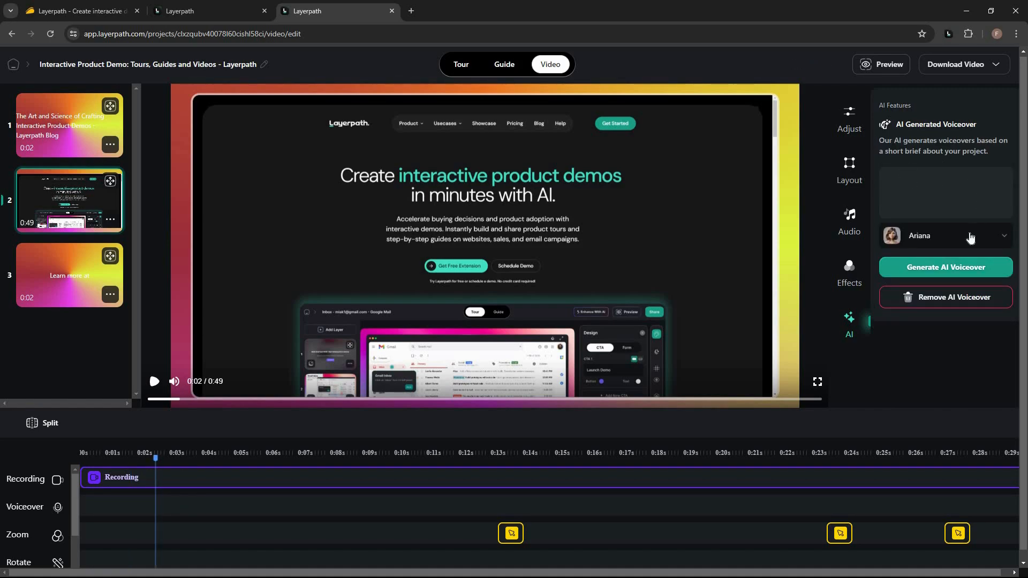
left_click(952, 245)
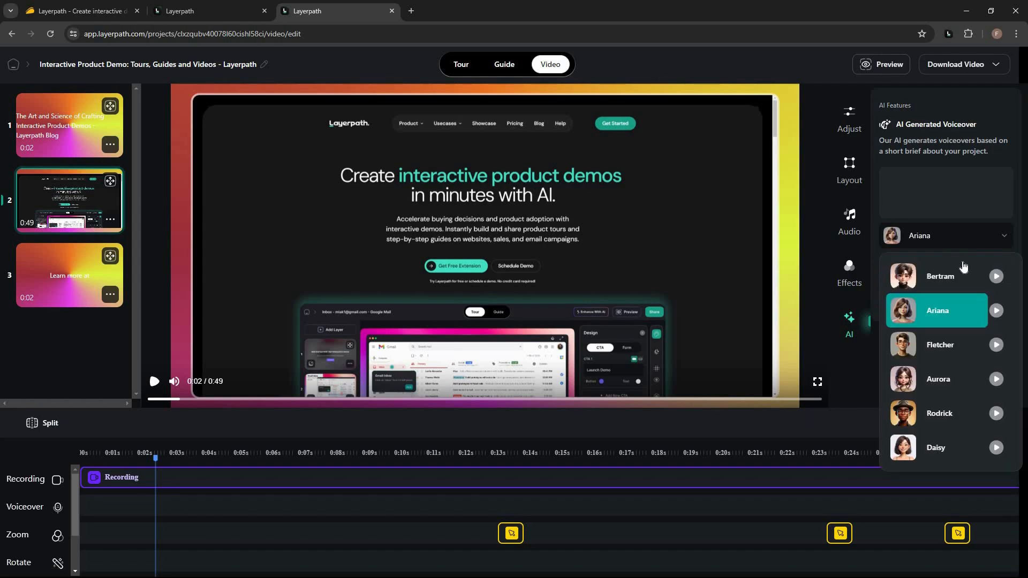
left_click(899, 302)
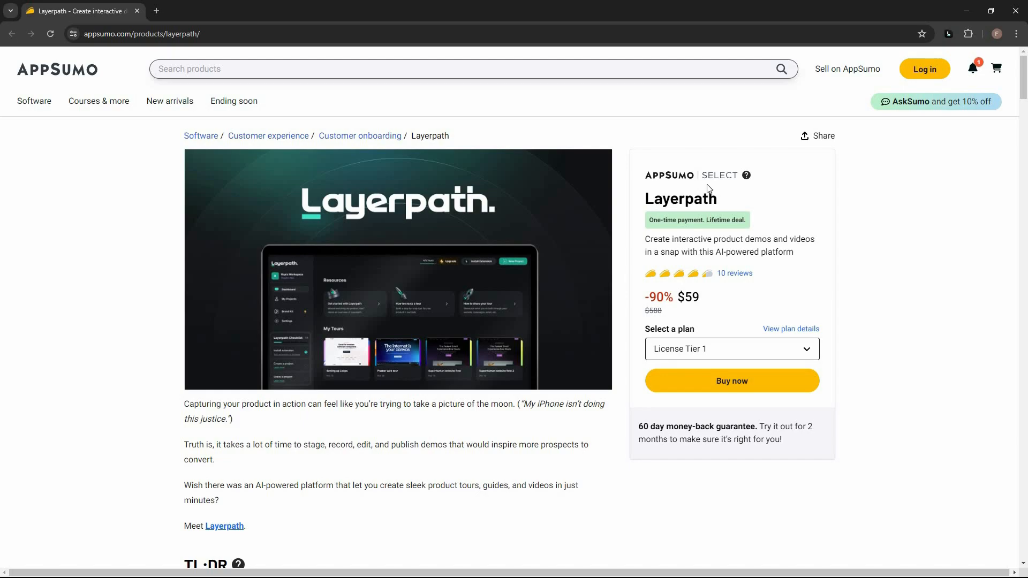
Step: Review the plans and features on the AppSumo Layerpath page and compare the three license tiers
scroll(260, 70, "down", 1)
scroll(259, 71, "down", 1)
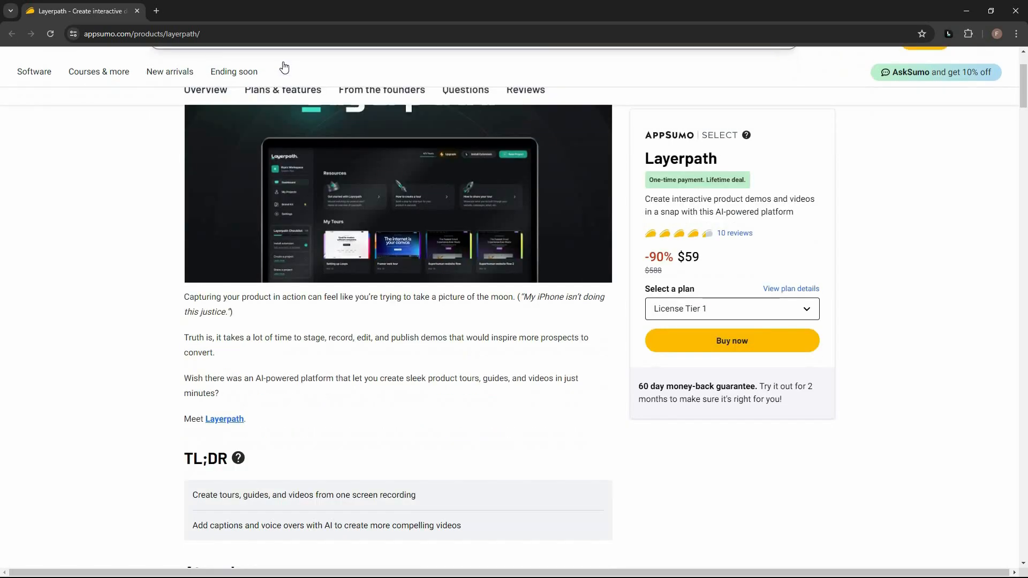
left_click(282, 67)
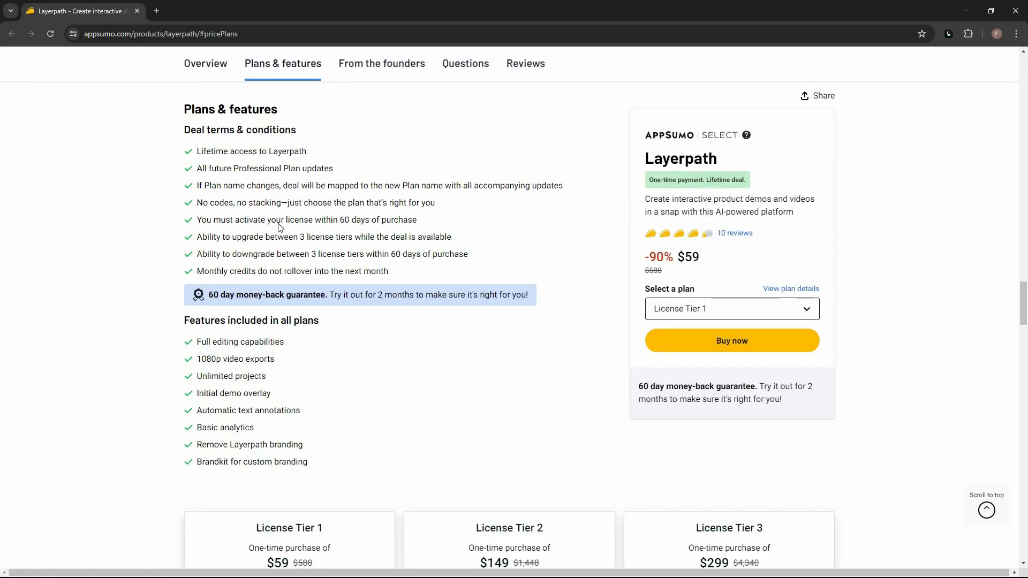
scroll(257, 231, "down", 3)
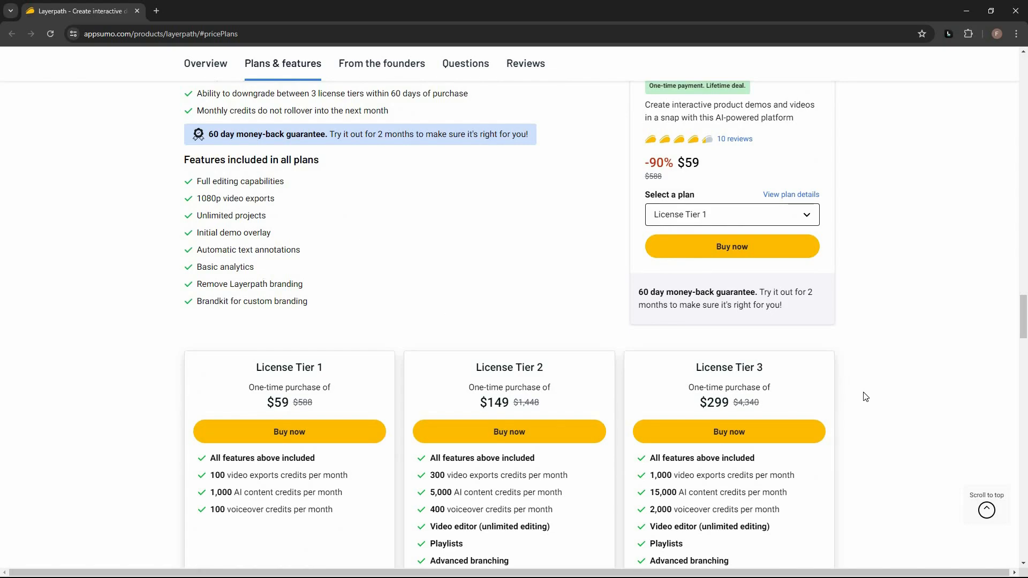
scroll(911, 349, "down", 4)
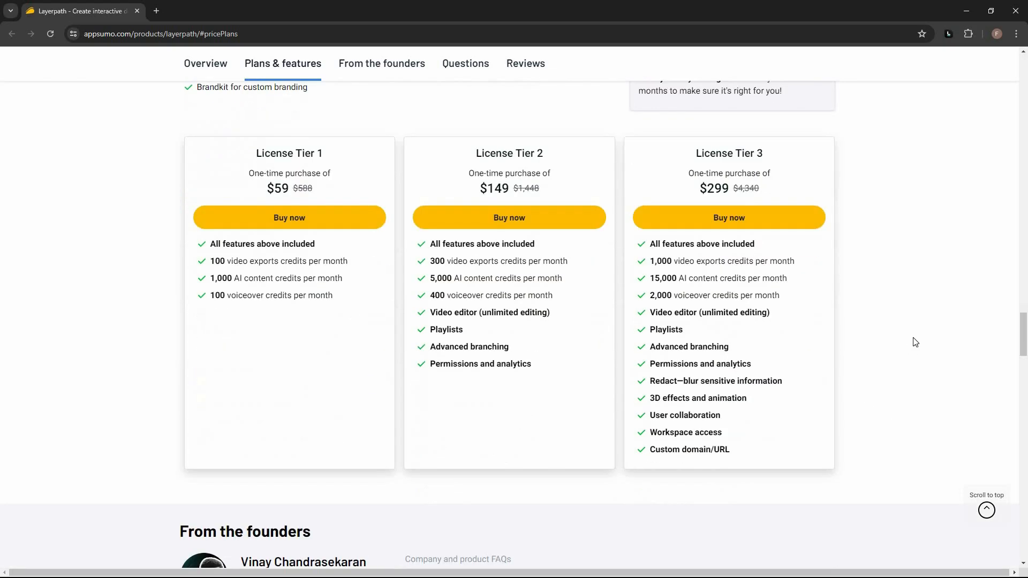